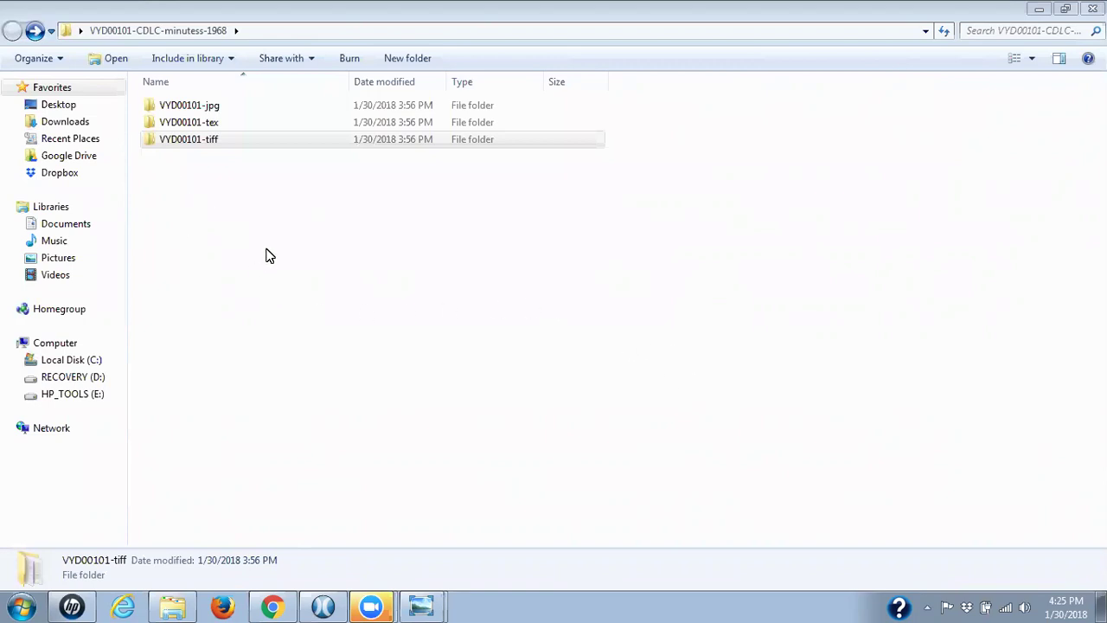
Select the VYD00101-tiff folder and bring the file browser back to the front
click(151, 144)
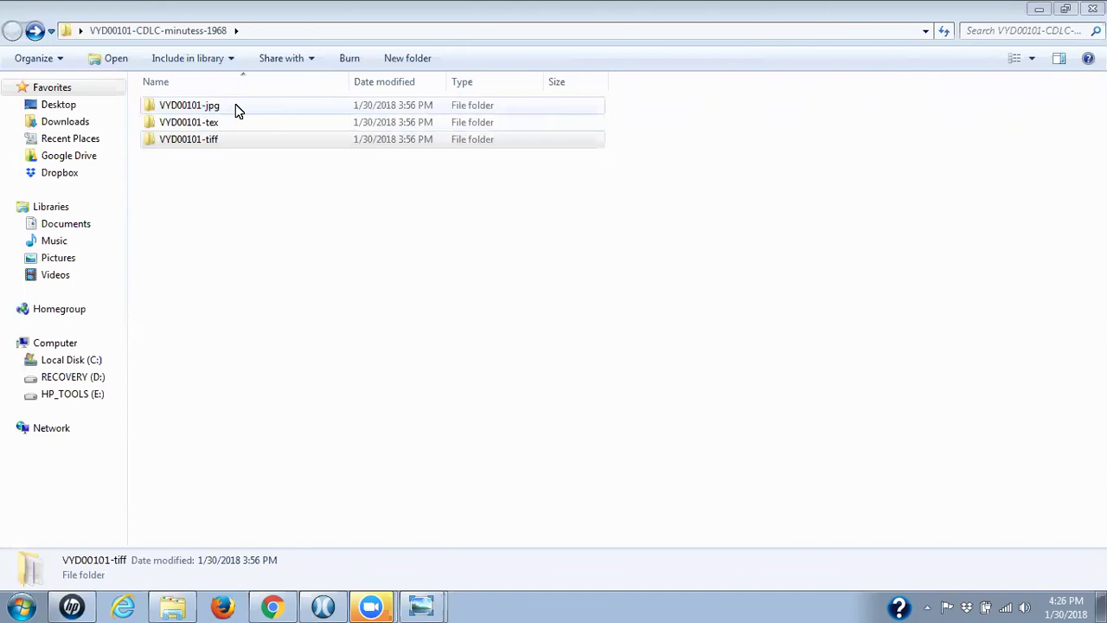
click(222, 143)
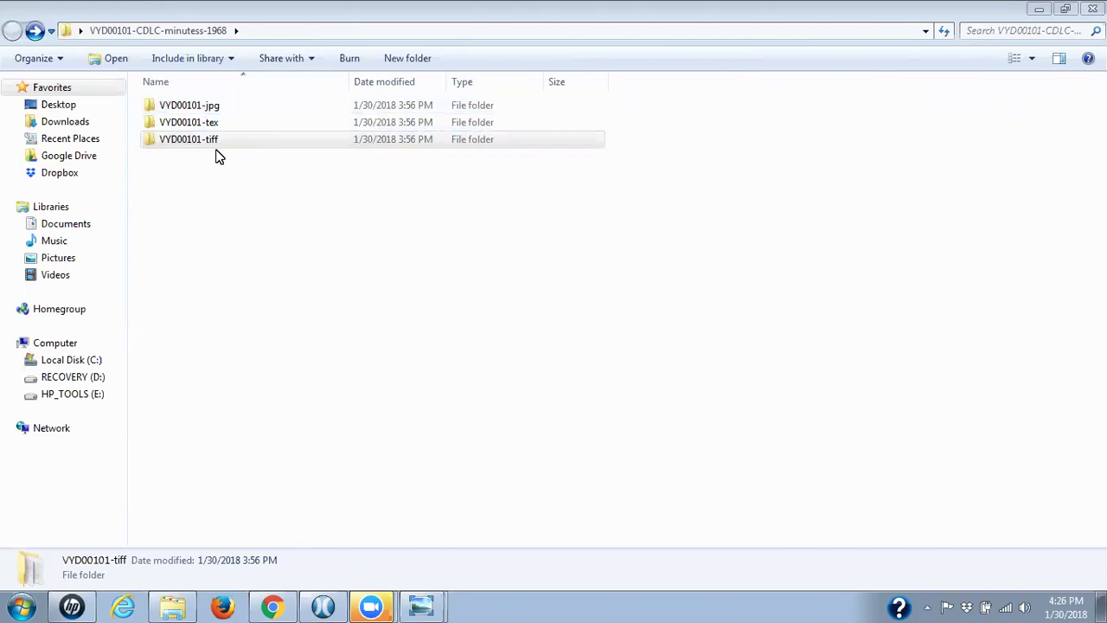
click(203, 141)
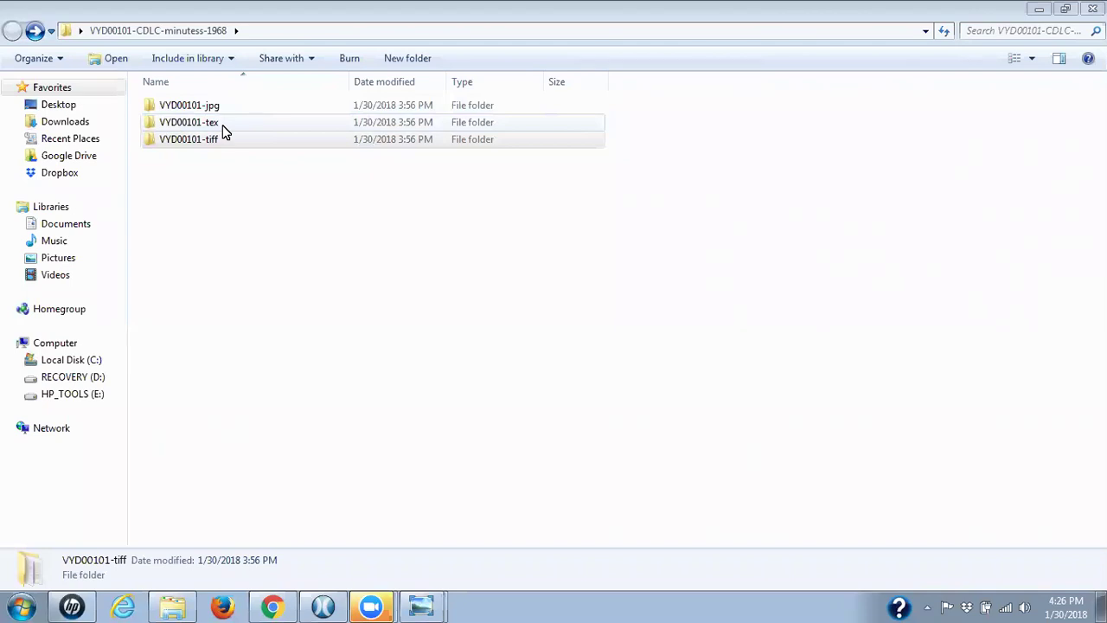
click(201, 146)
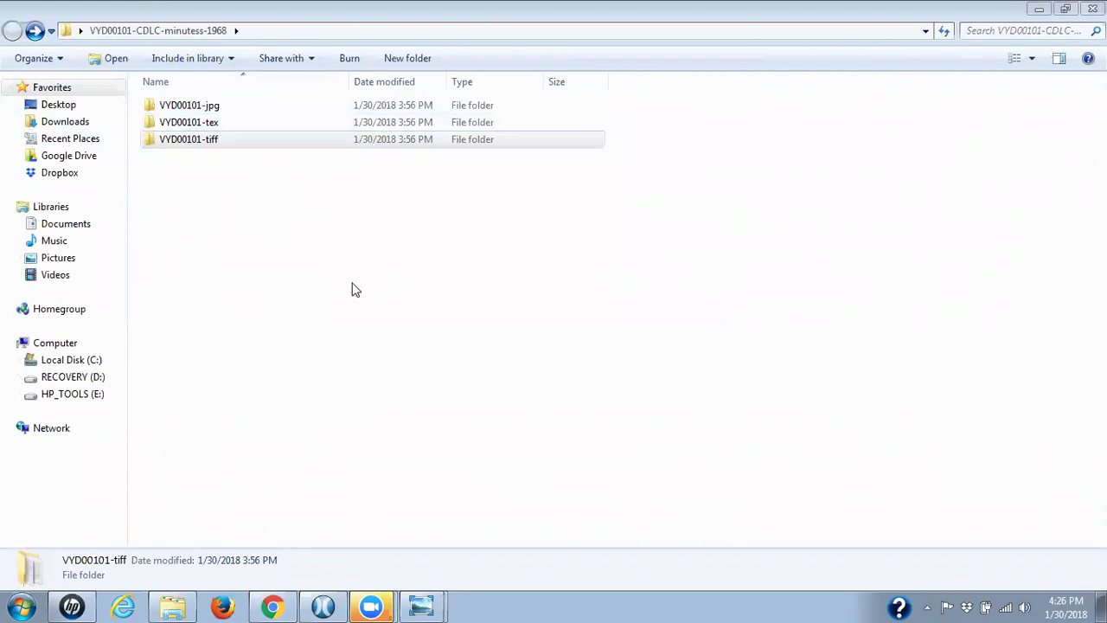
key(alt+Tab)
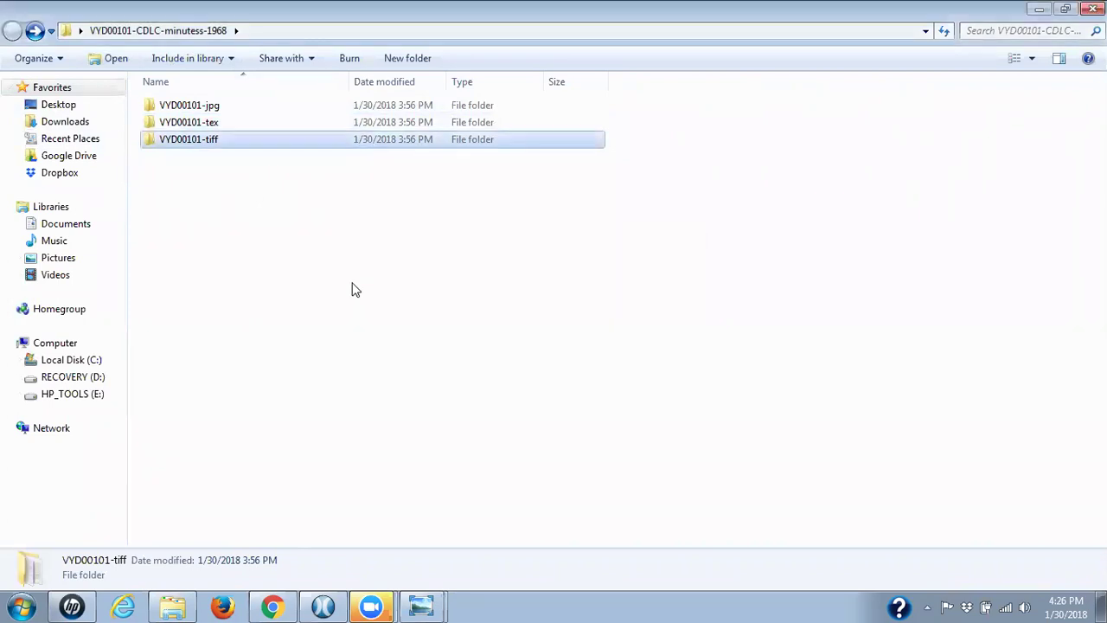
Review the page text files in VYD00101-tex and the page images in VYD00101-jpg
double_click(205, 128)
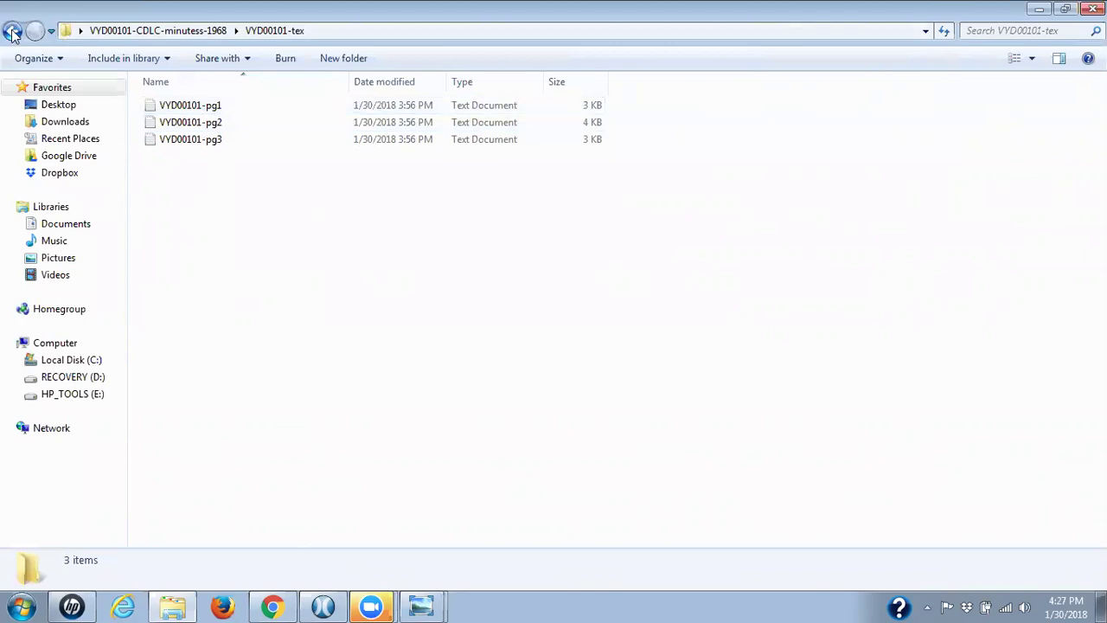
click(17, 33)
double_click(209, 107)
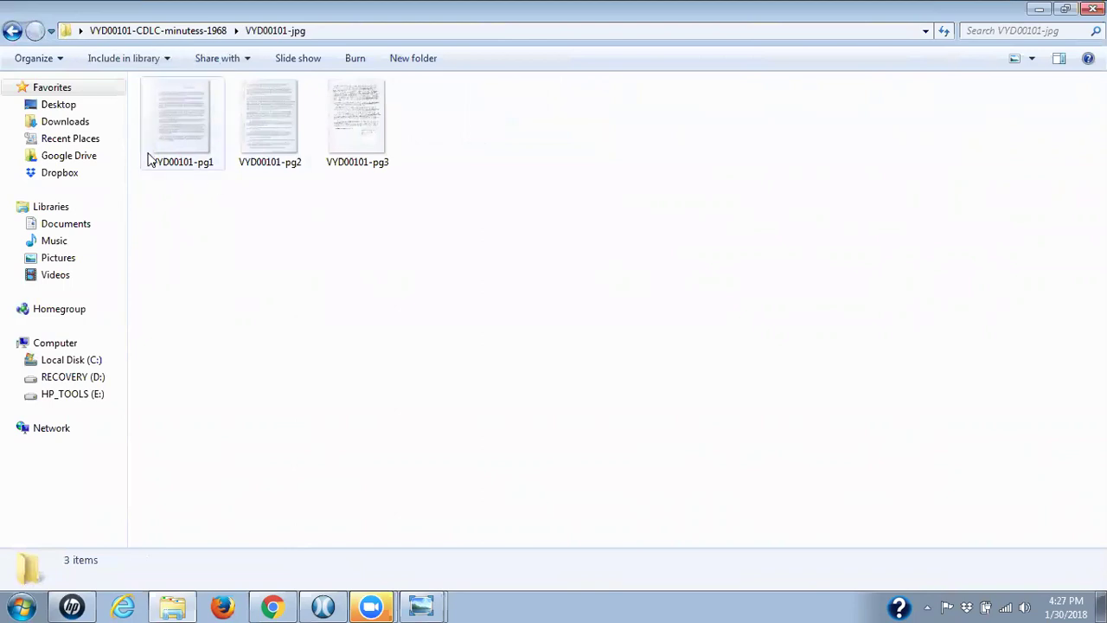
click(12, 30)
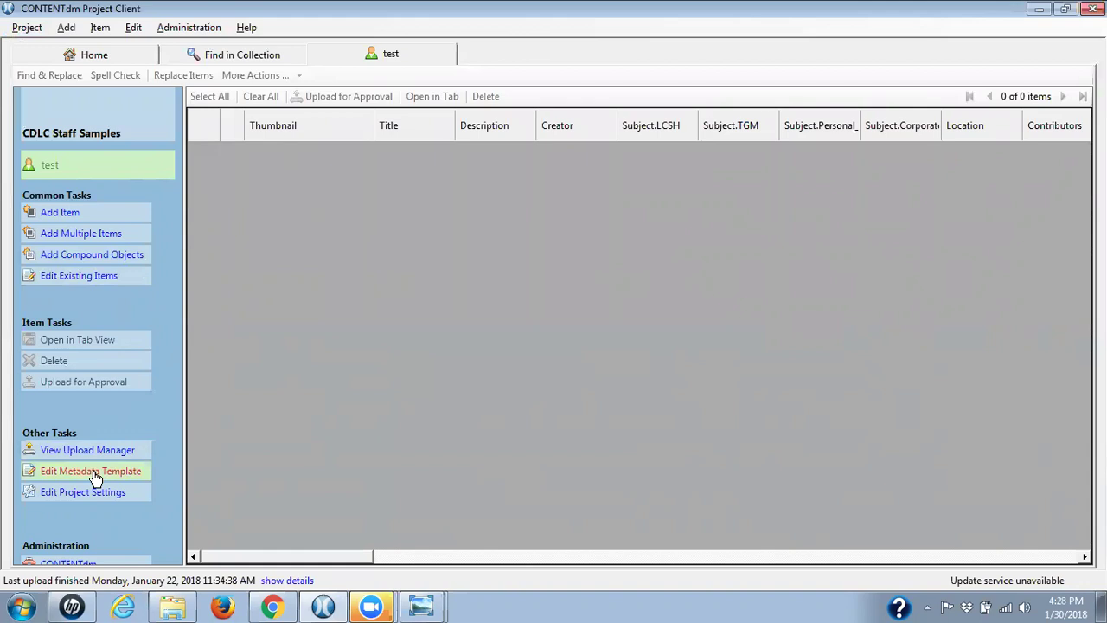
Set the File Name field's default type to File Name in the Project metadata template
click(95, 479)
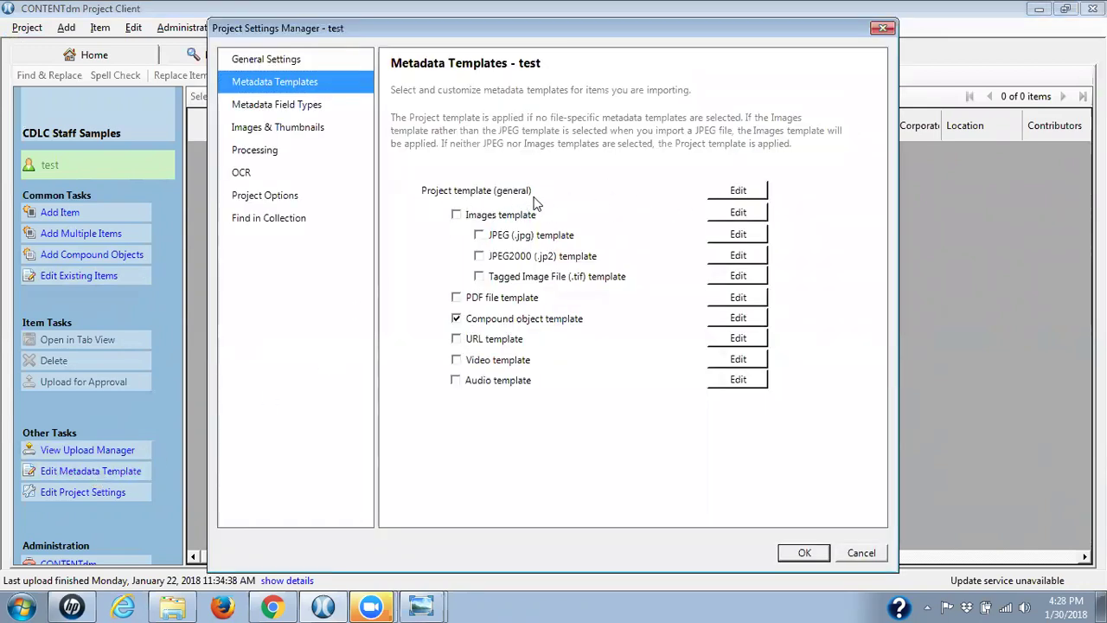
click(738, 191)
drag(860, 258, 854, 463)
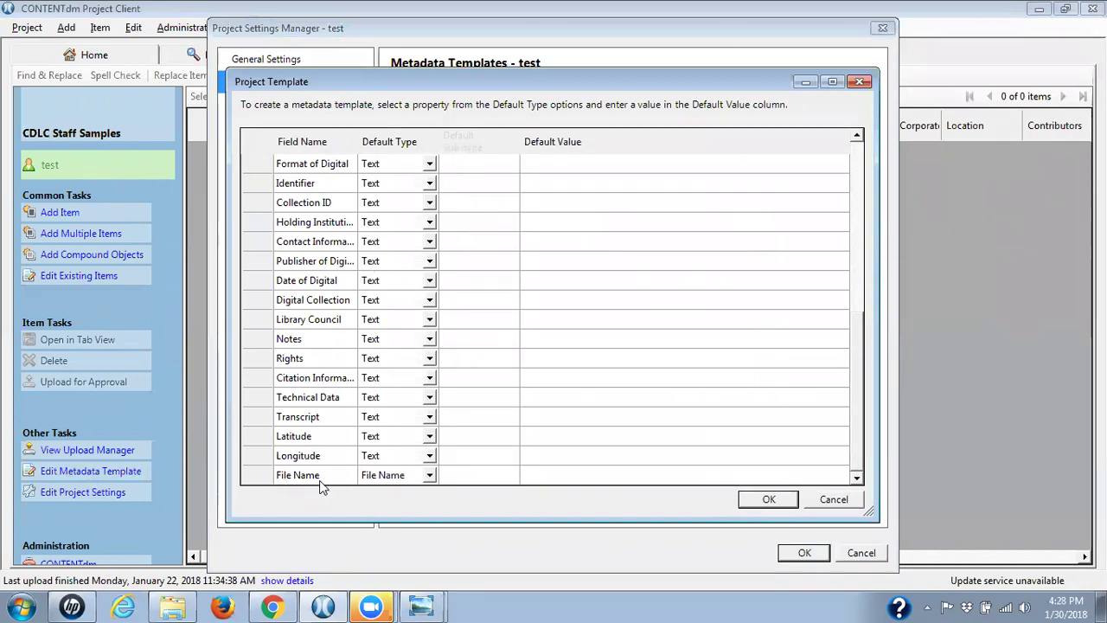
click(430, 477)
click(430, 477)
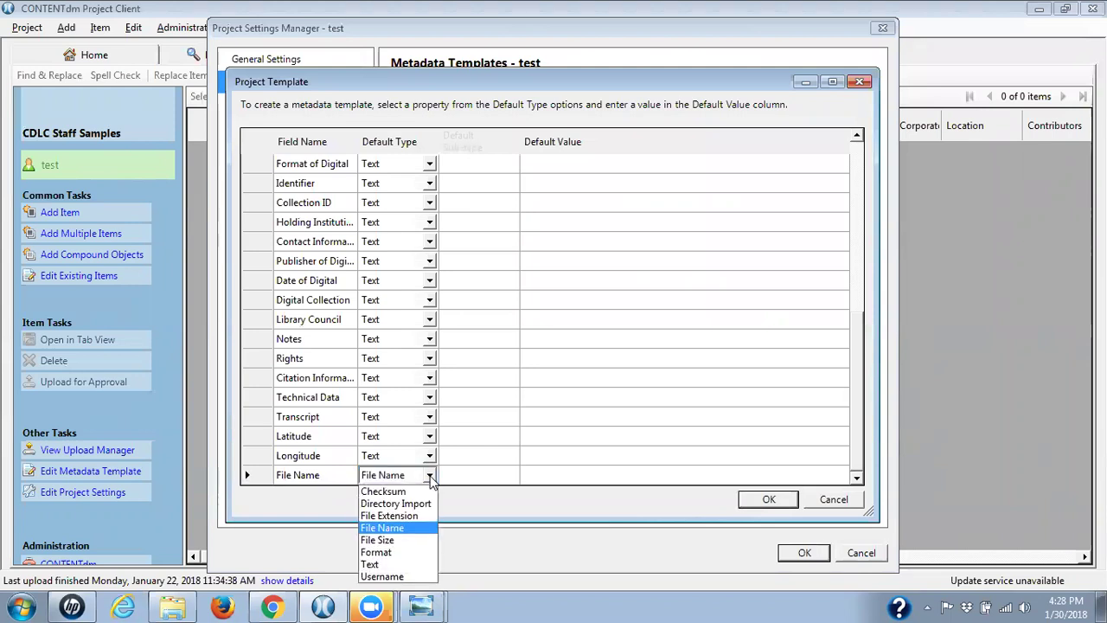
click(407, 530)
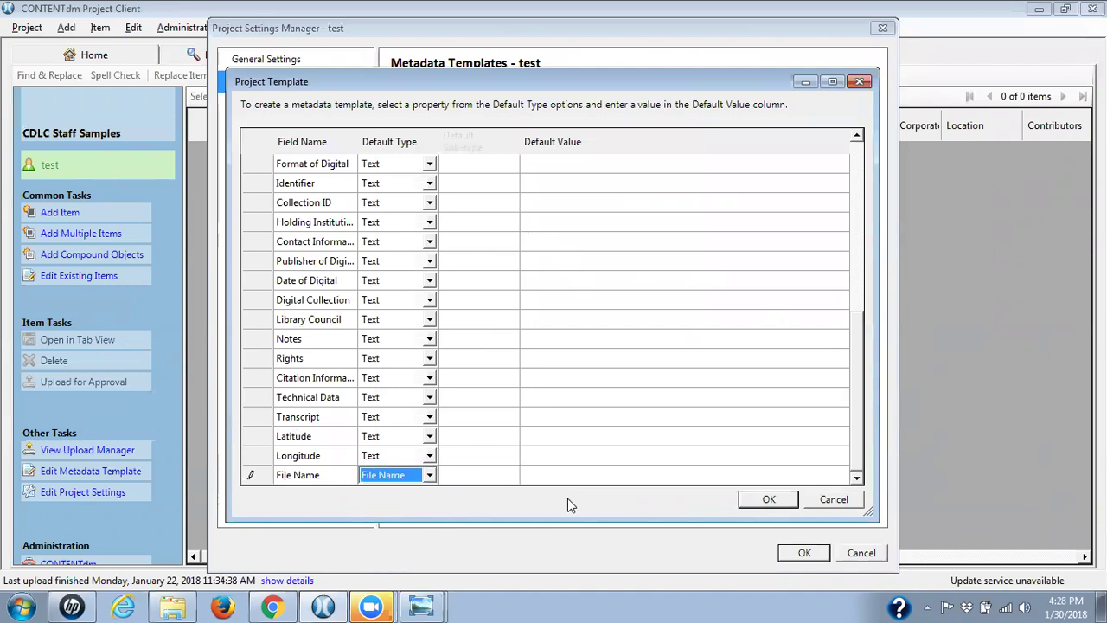
click(761, 502)
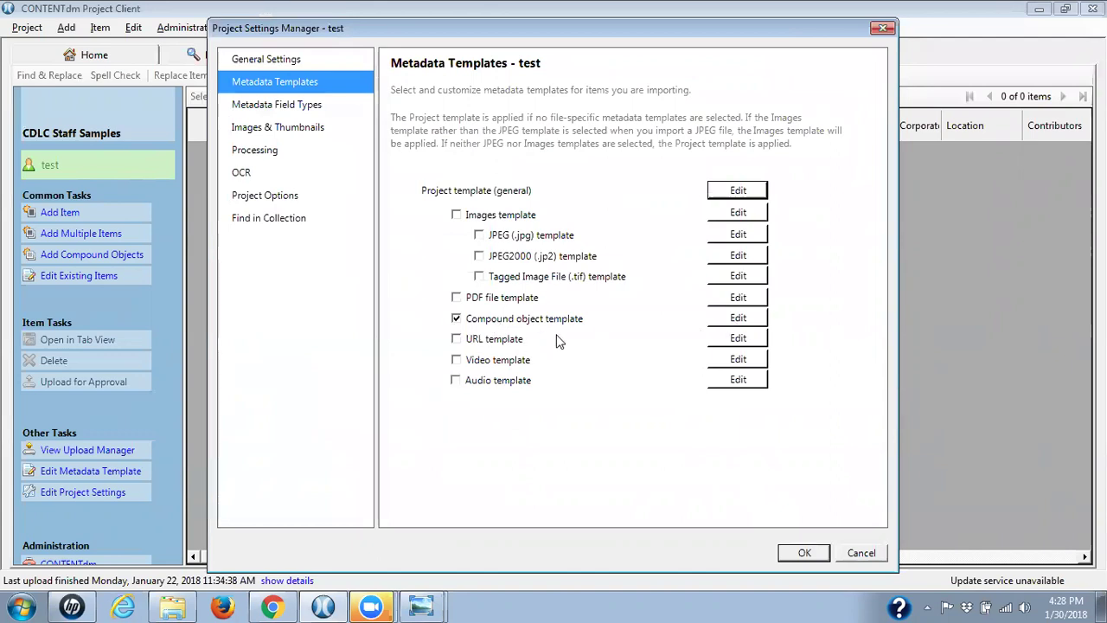
Set File Name's default type to File Name in the Compound object template and save
click(735, 317)
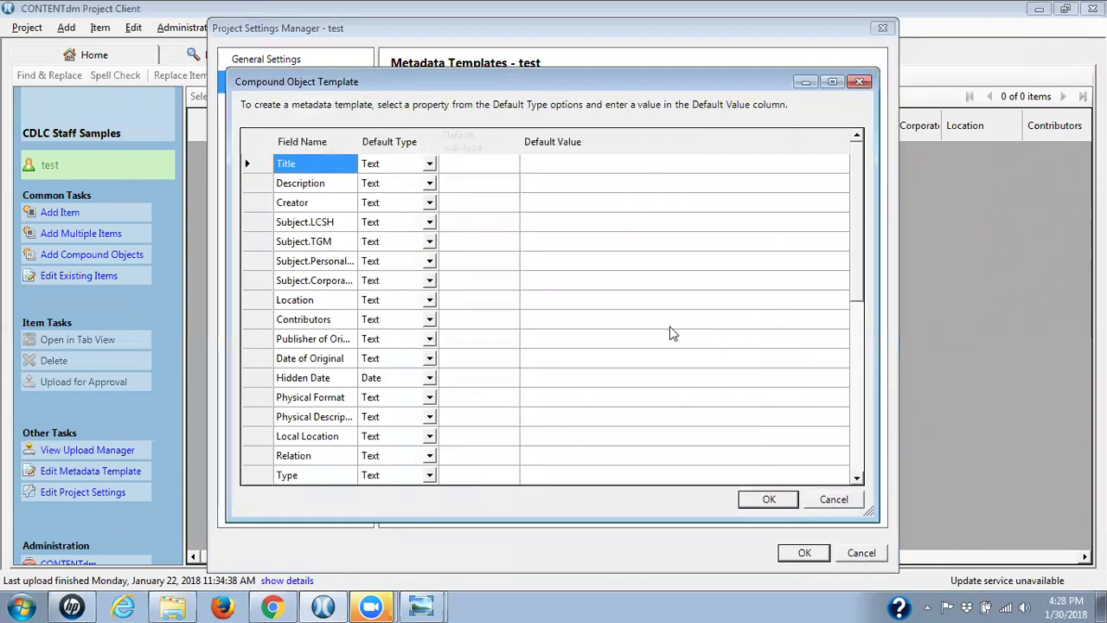
drag(855, 272, 858, 465)
click(430, 476)
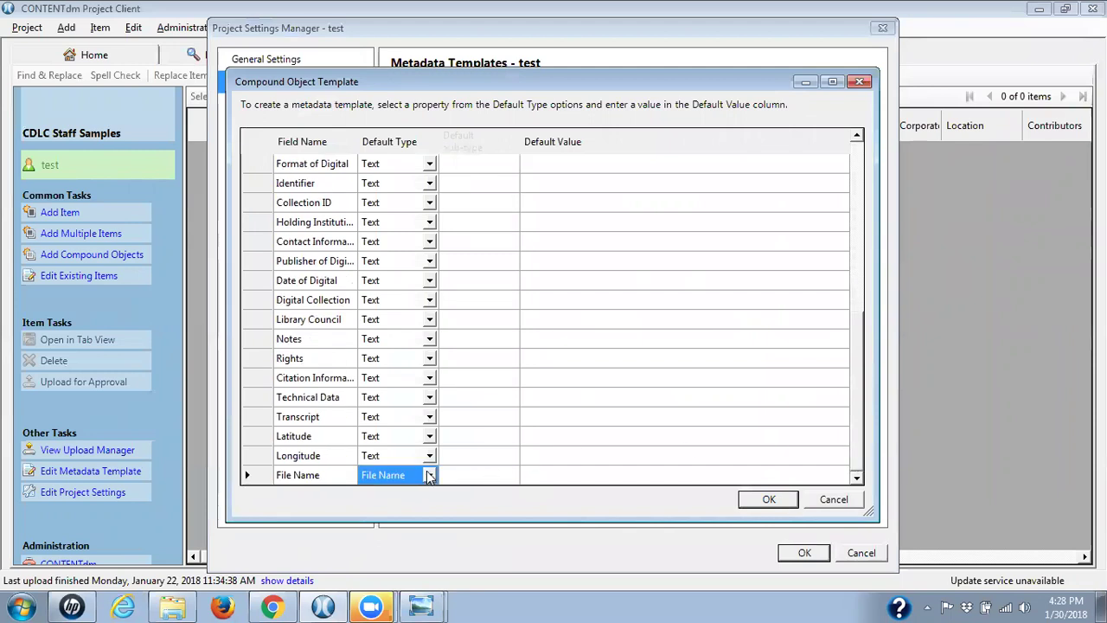
click(430, 476)
click(394, 521)
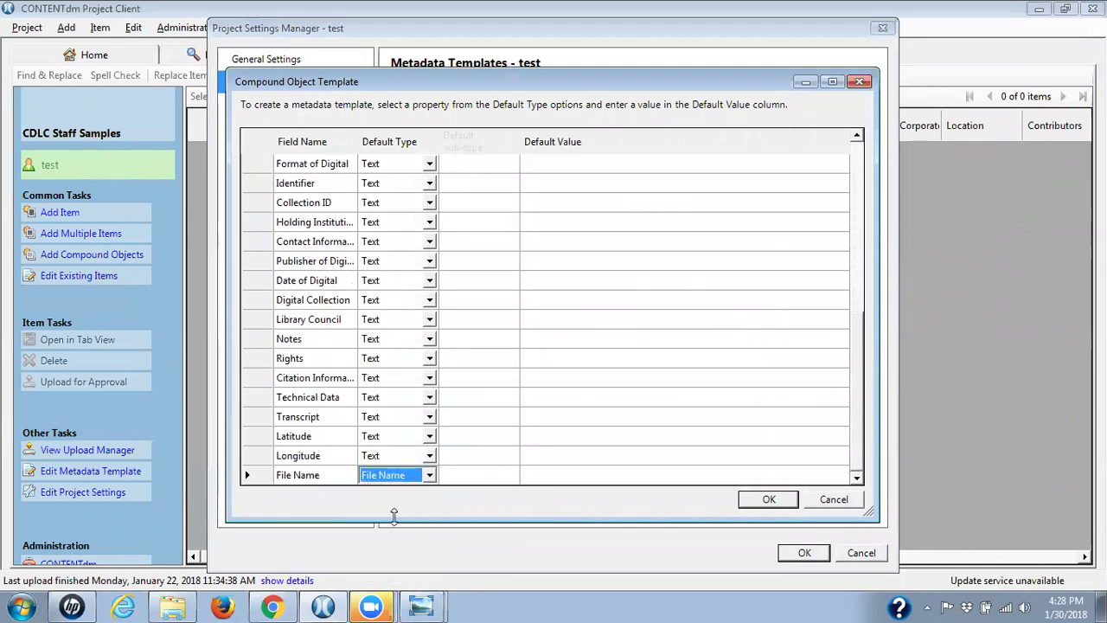
click(773, 500)
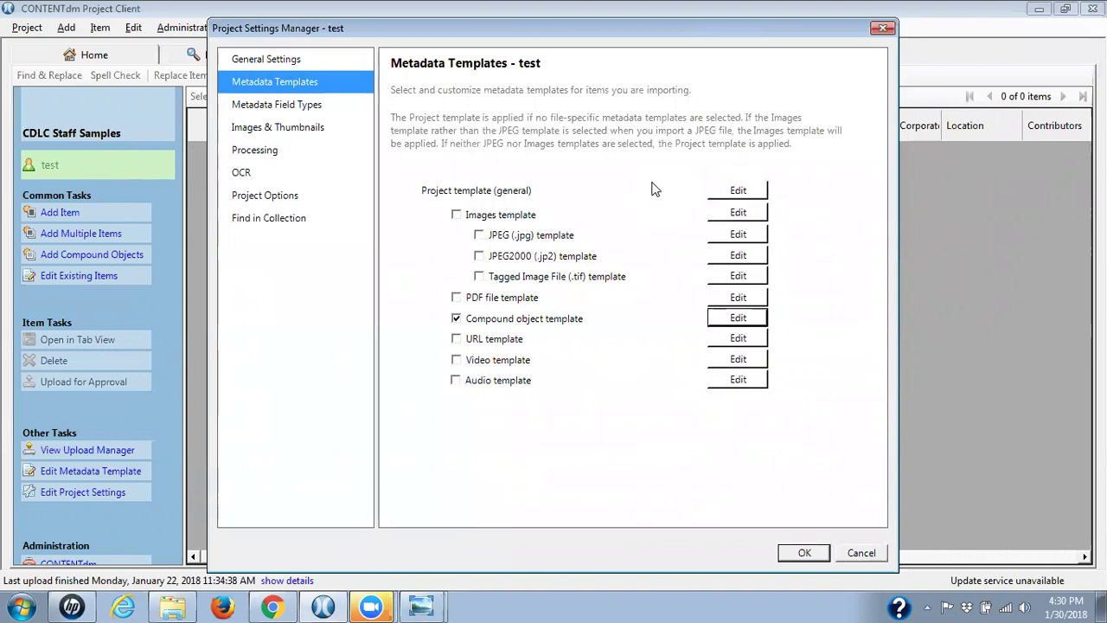
Save the project settings and start the Single Compound Object wizard under Add Multiple Compound Objects
click(805, 553)
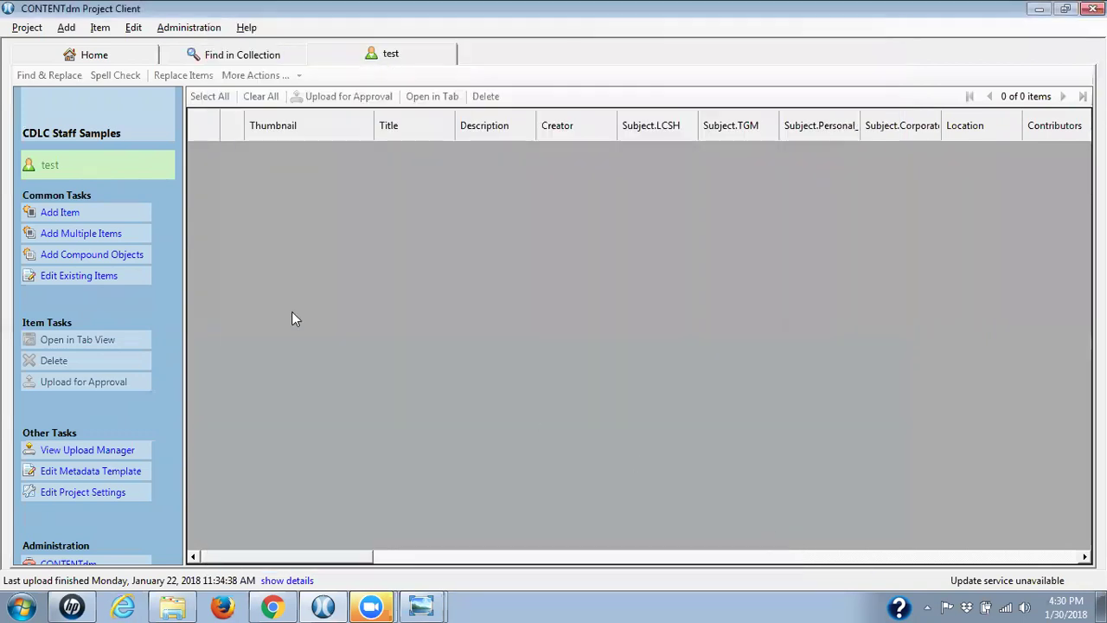
click(76, 256)
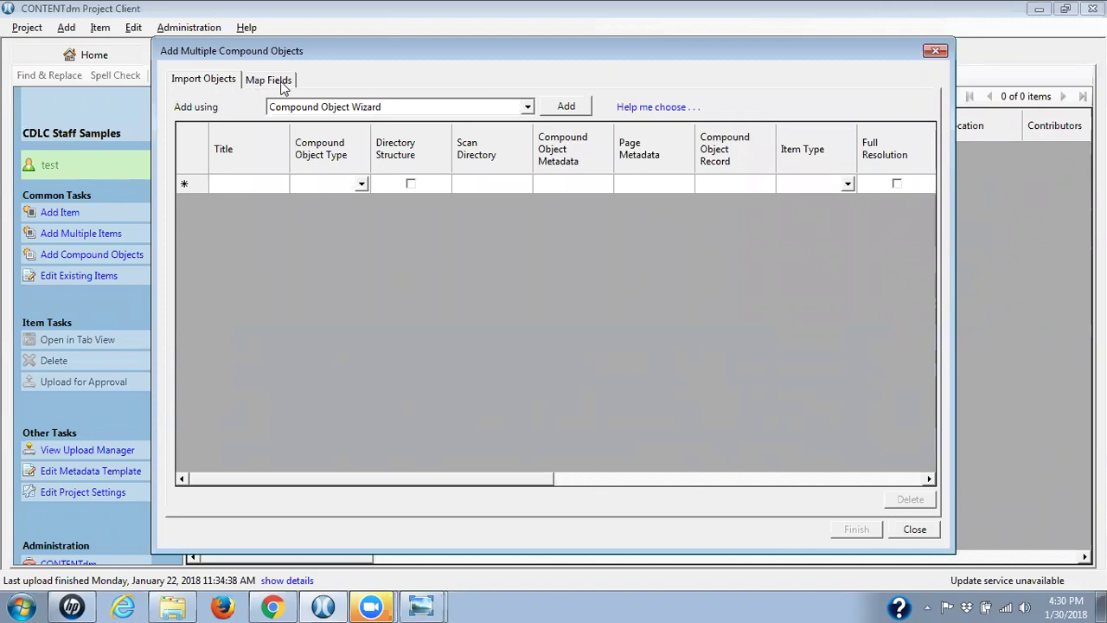
click(567, 107)
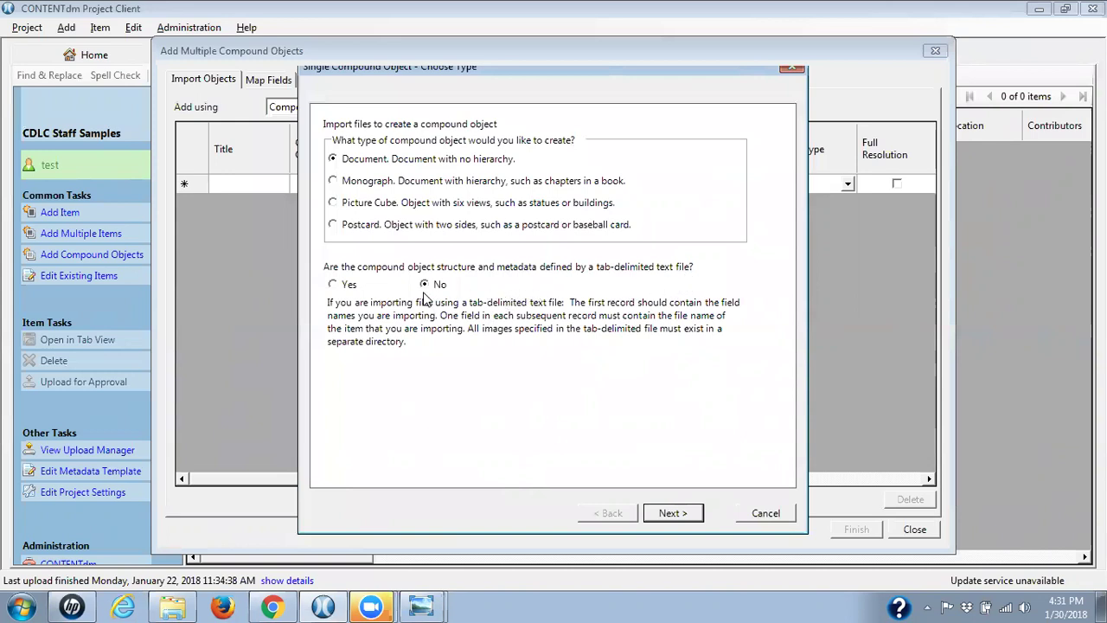
Choose VYD00101-jpg as the source directory and continue to Display Image Settings
click(668, 517)
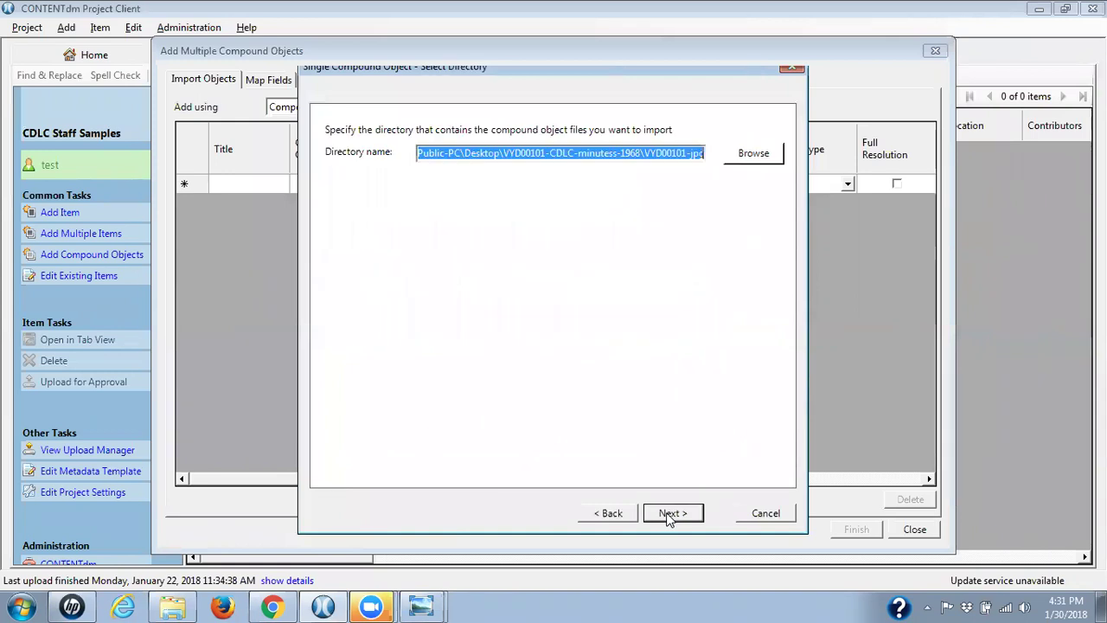
click(749, 157)
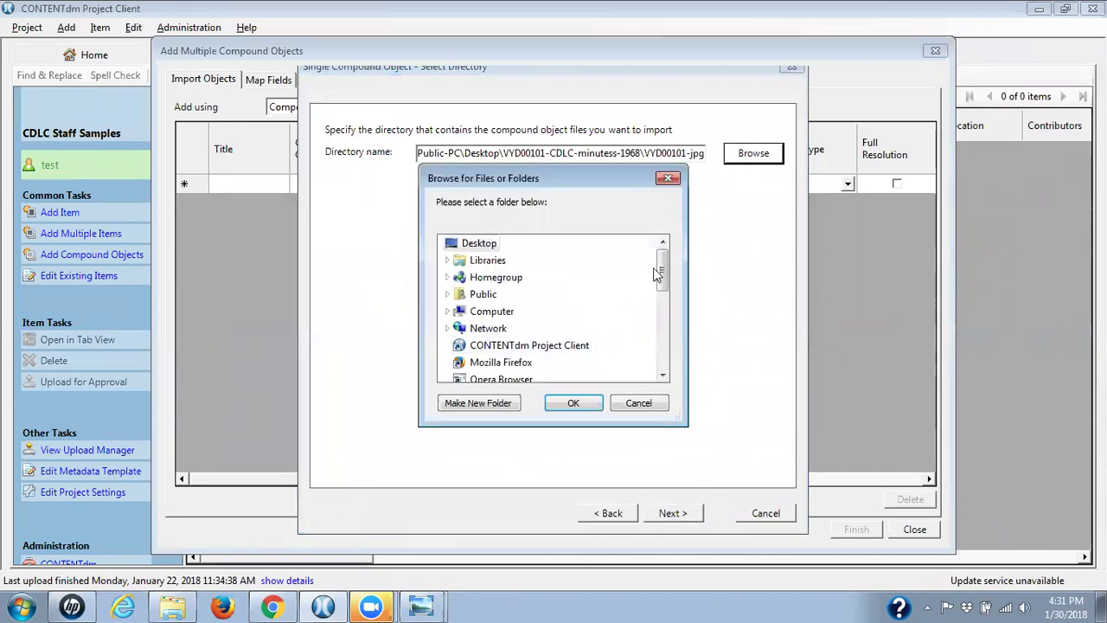
drag(663, 273, 663, 334)
click(524, 278)
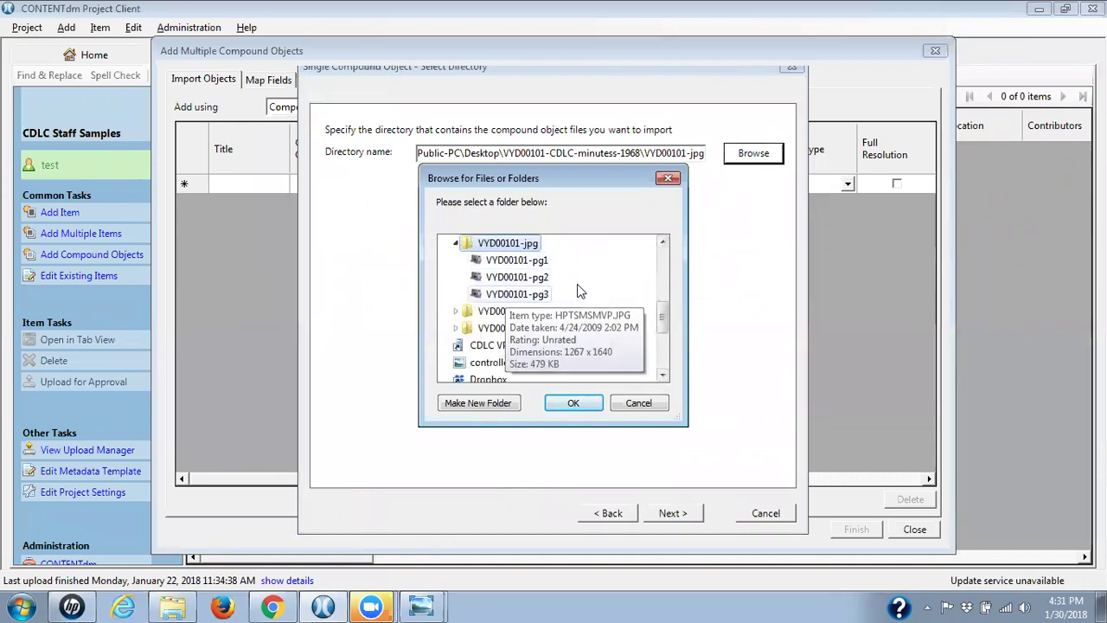
click(574, 403)
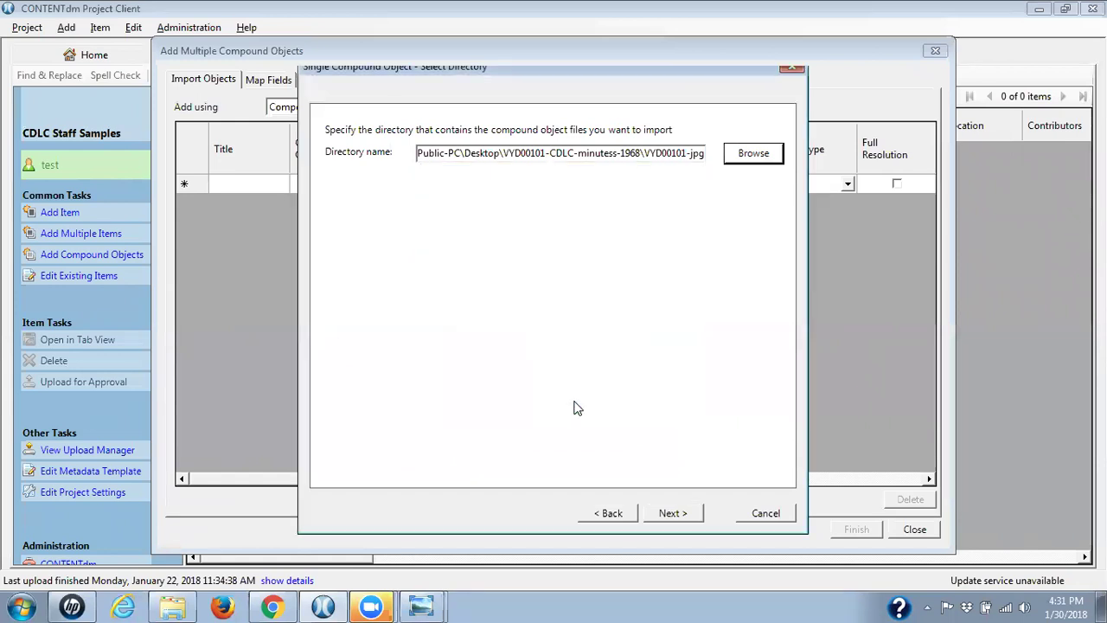
click(671, 509)
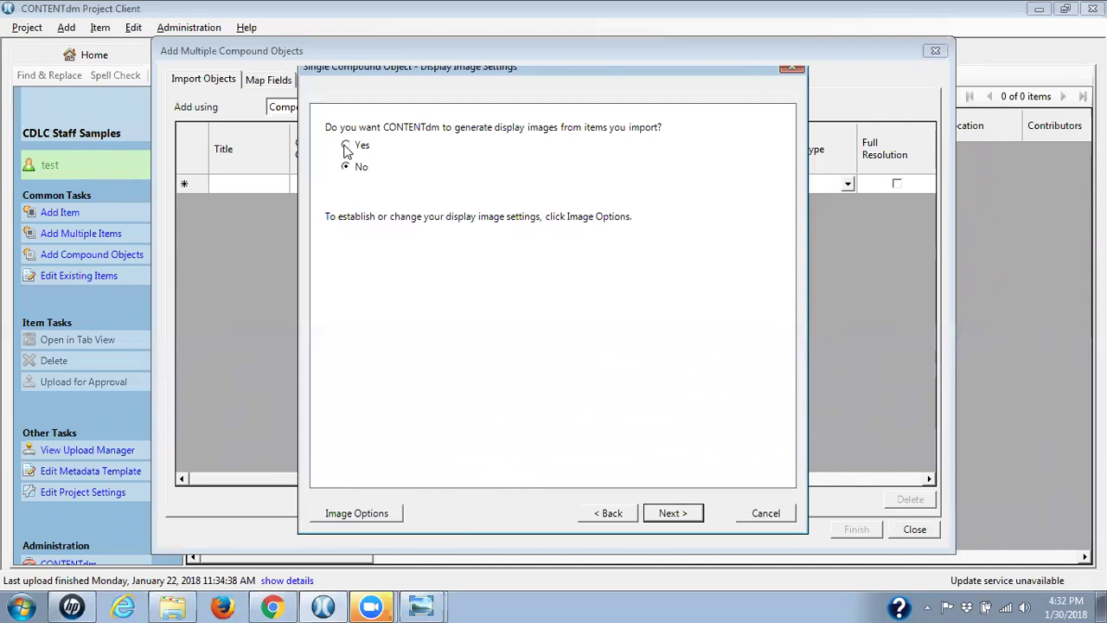
click(345, 516)
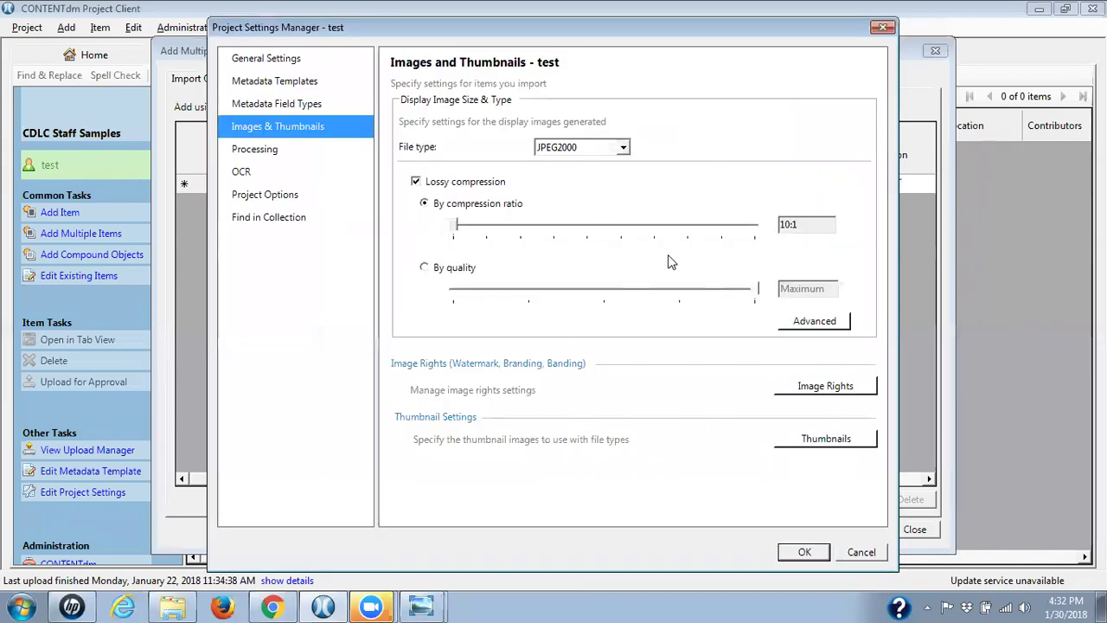
click(624, 148)
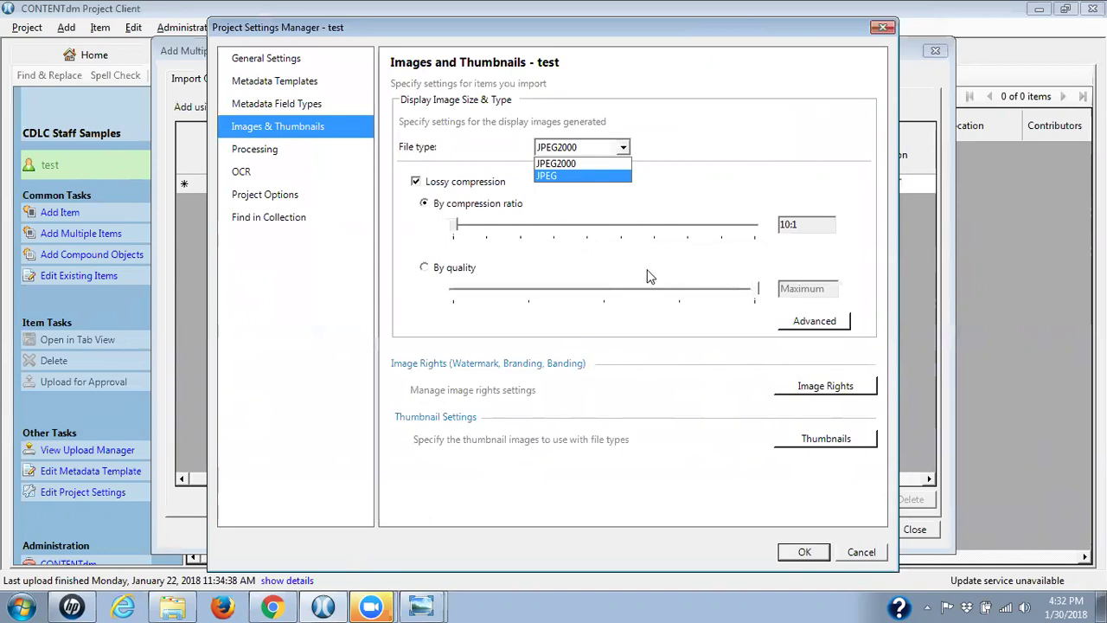
click(876, 556)
click(882, 557)
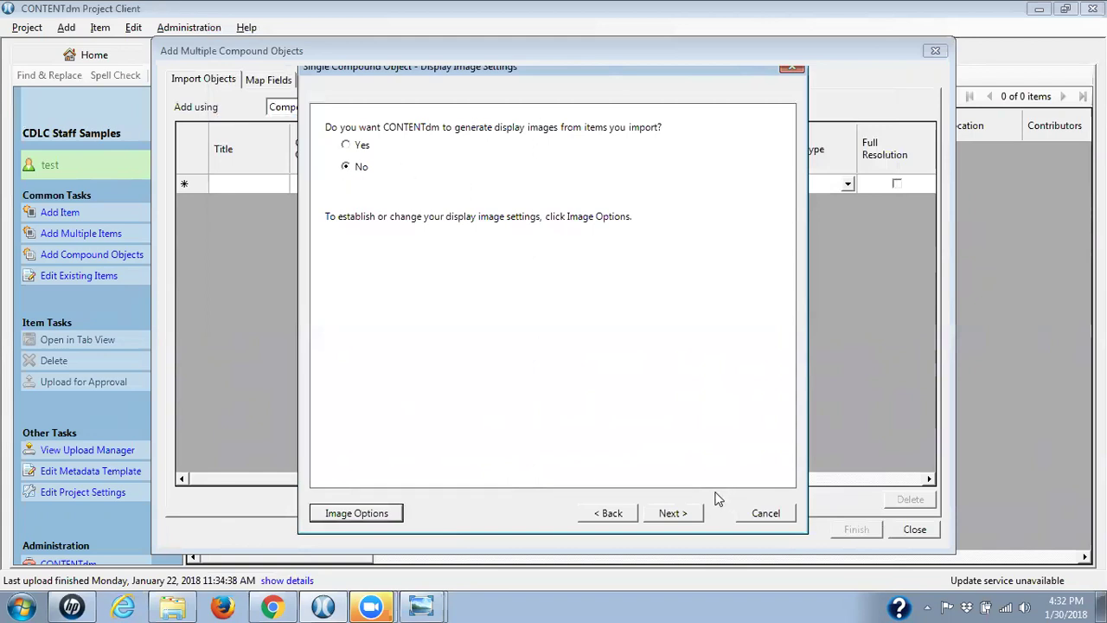
Advance the wizard to Page Information, then switch over to the web browser
click(674, 514)
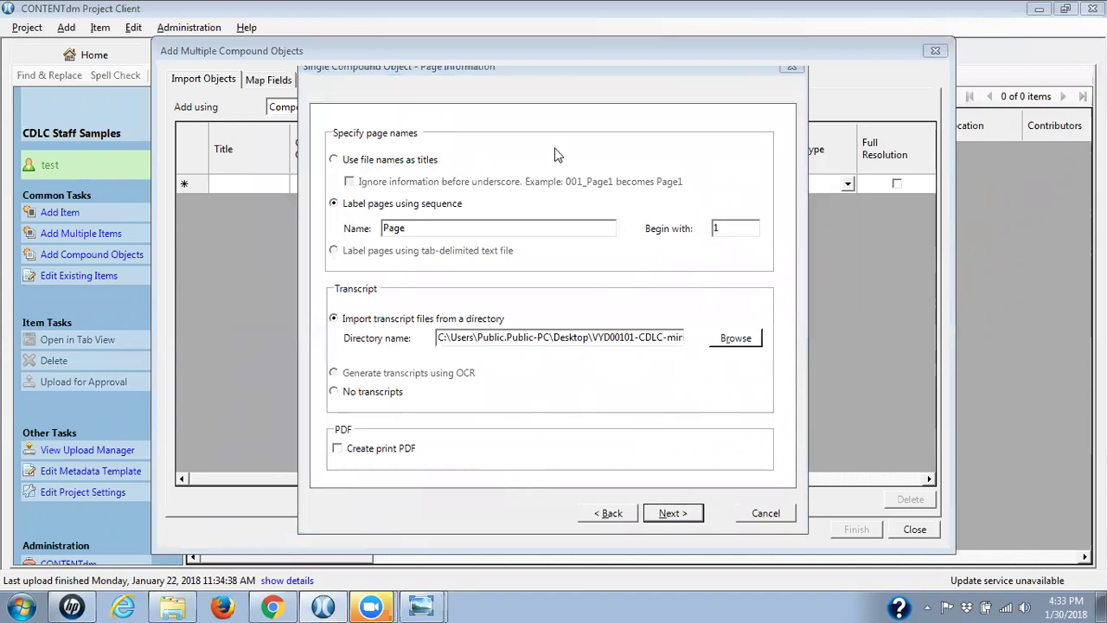
key(alt+Tab)
key(alt+Tab)
key(alt+Tab)
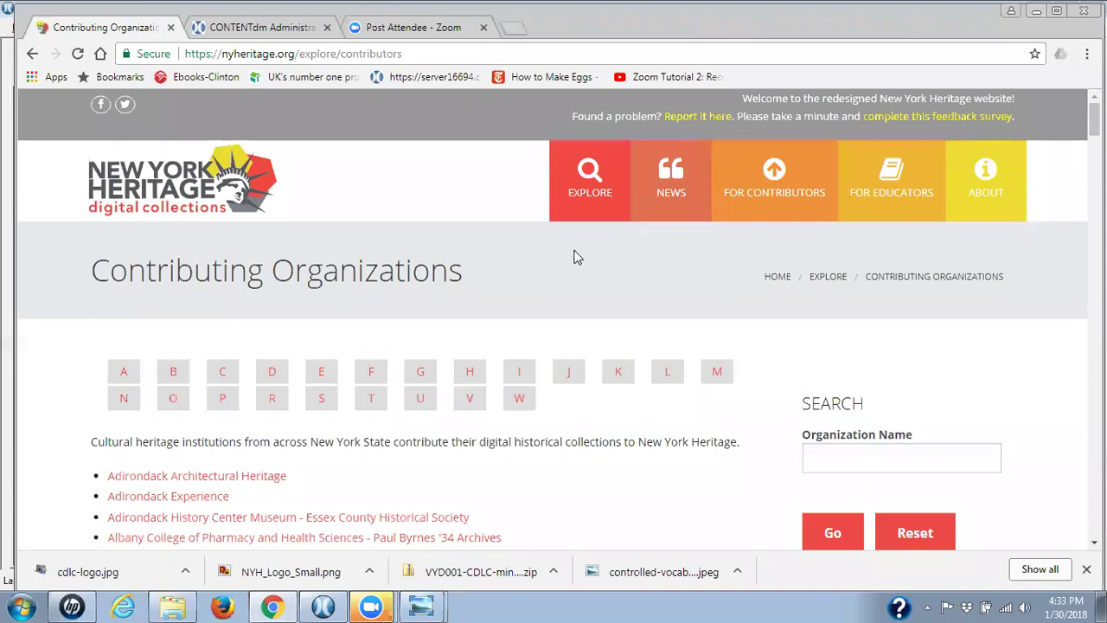
Go through Albany County Historical Association's Acorn Stove Trade Cards to the Acorn Trade Card with Two Children
click(591, 236)
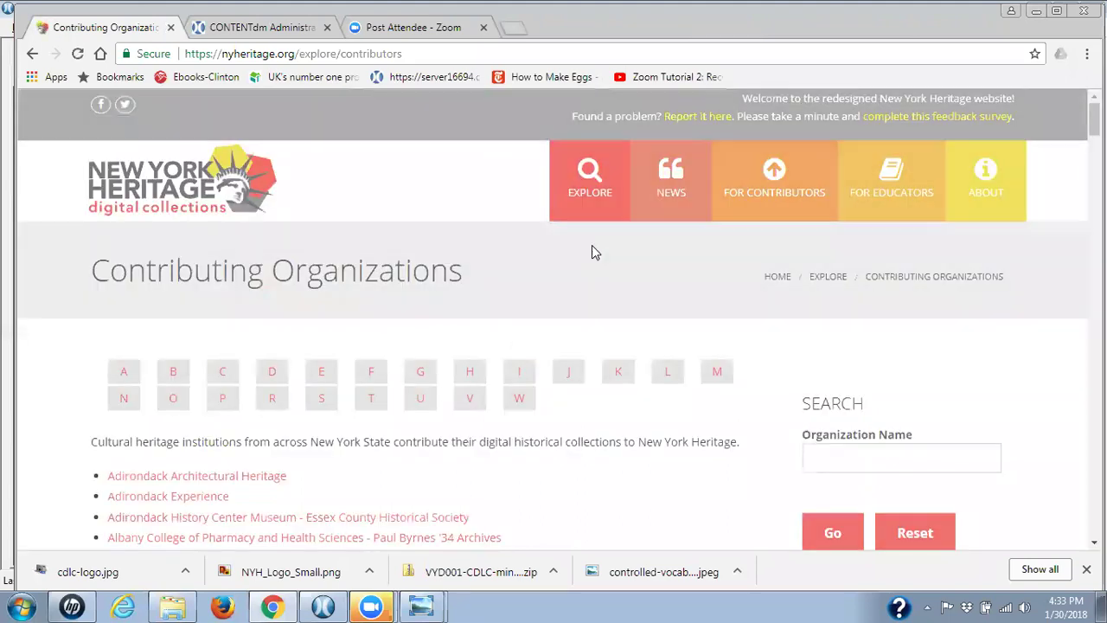
scroll(577, 256, down, 1)
scroll(578, 258, down, 3)
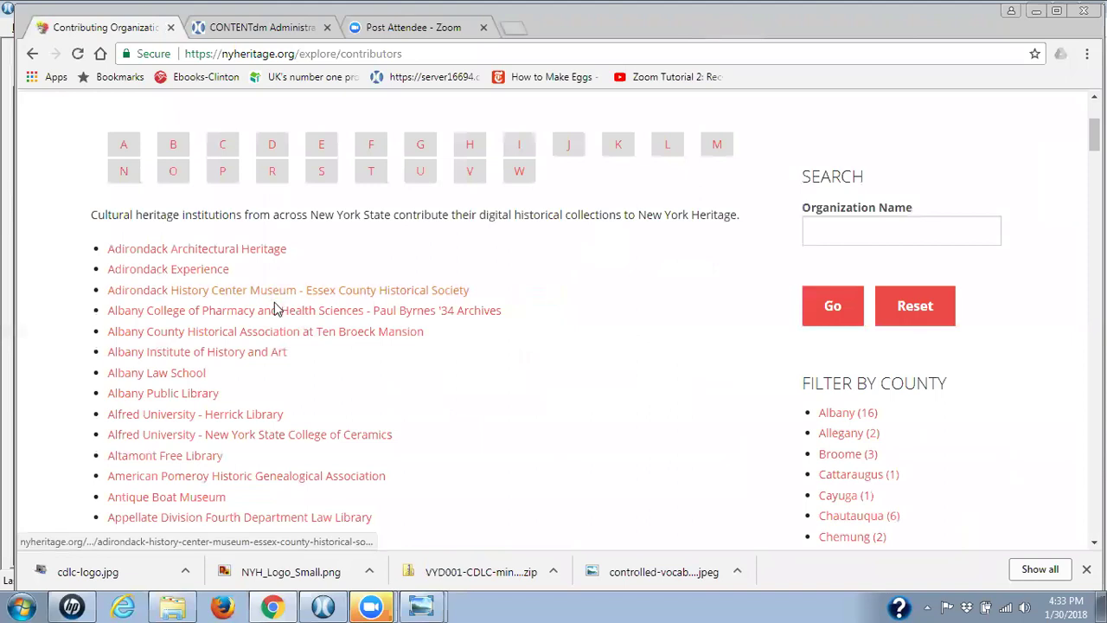
click(272, 337)
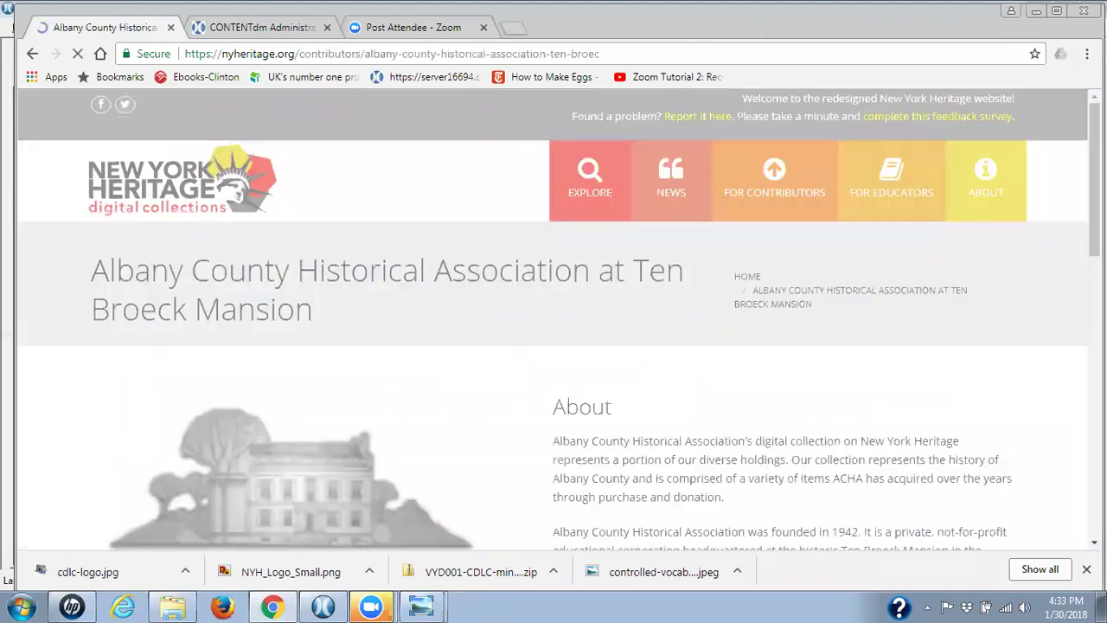
scroll(701, 270, down, 6)
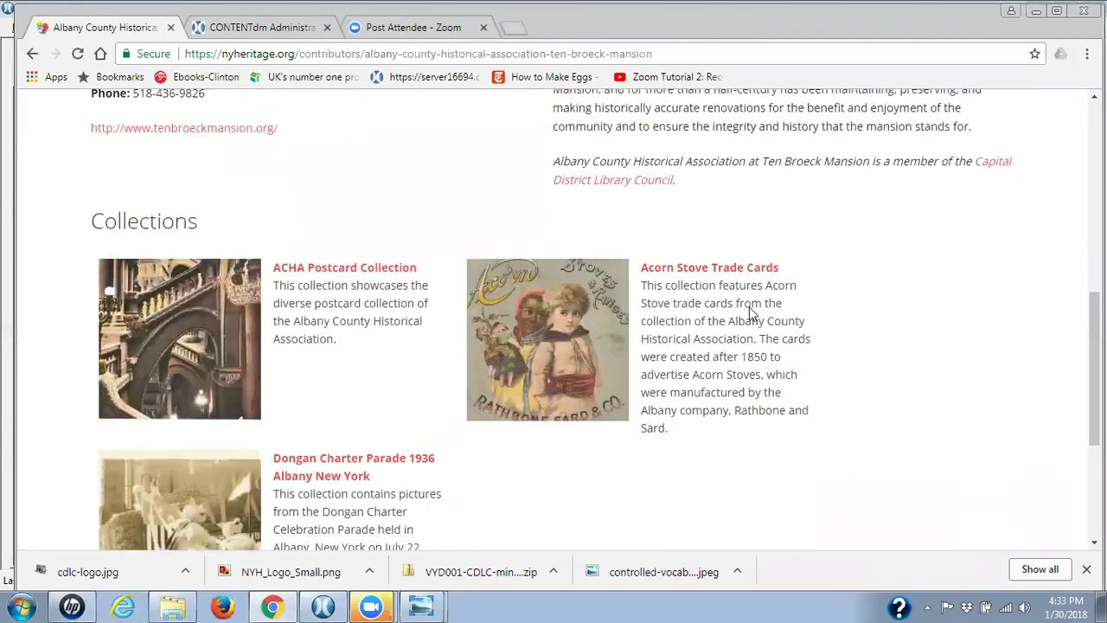
click(701, 268)
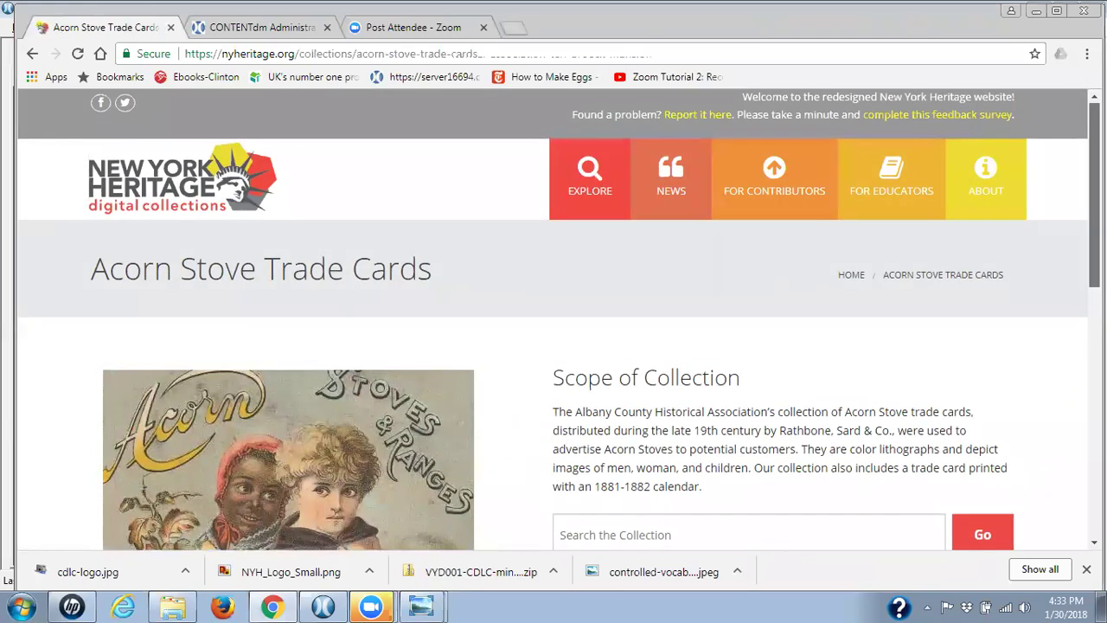
scroll(773, 230, down, 4)
click(808, 225)
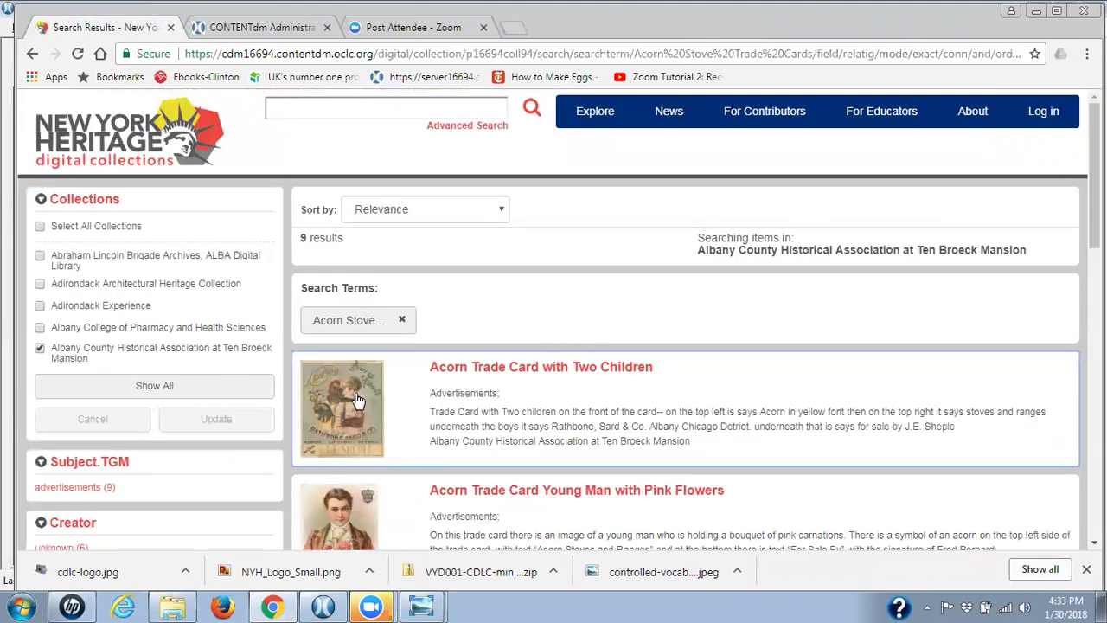
click(358, 400)
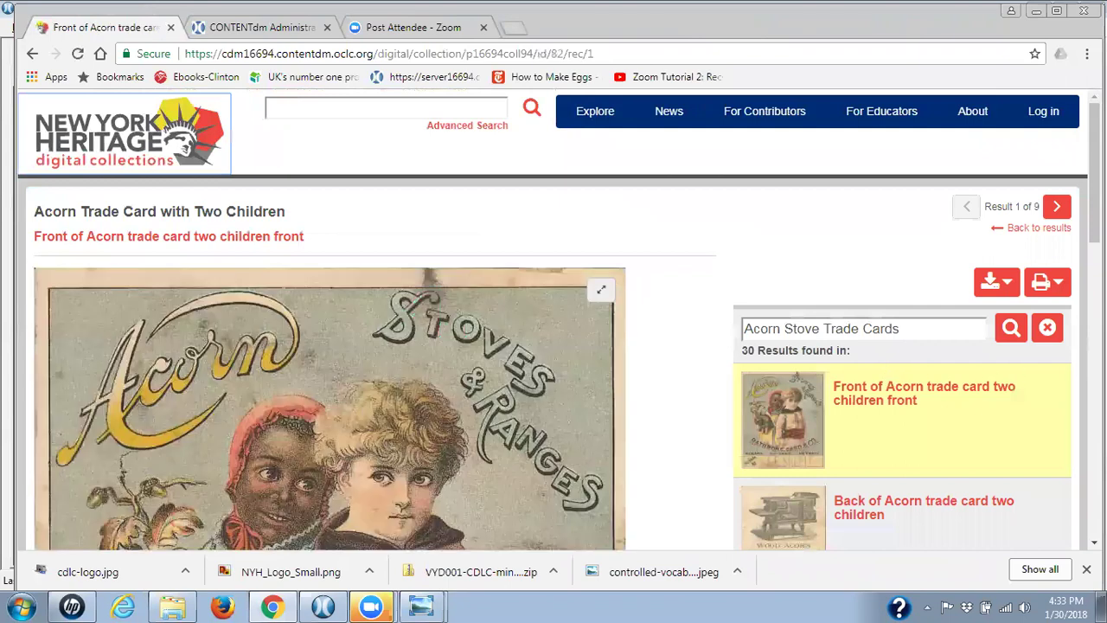
scroll(554, 364, down, 1)
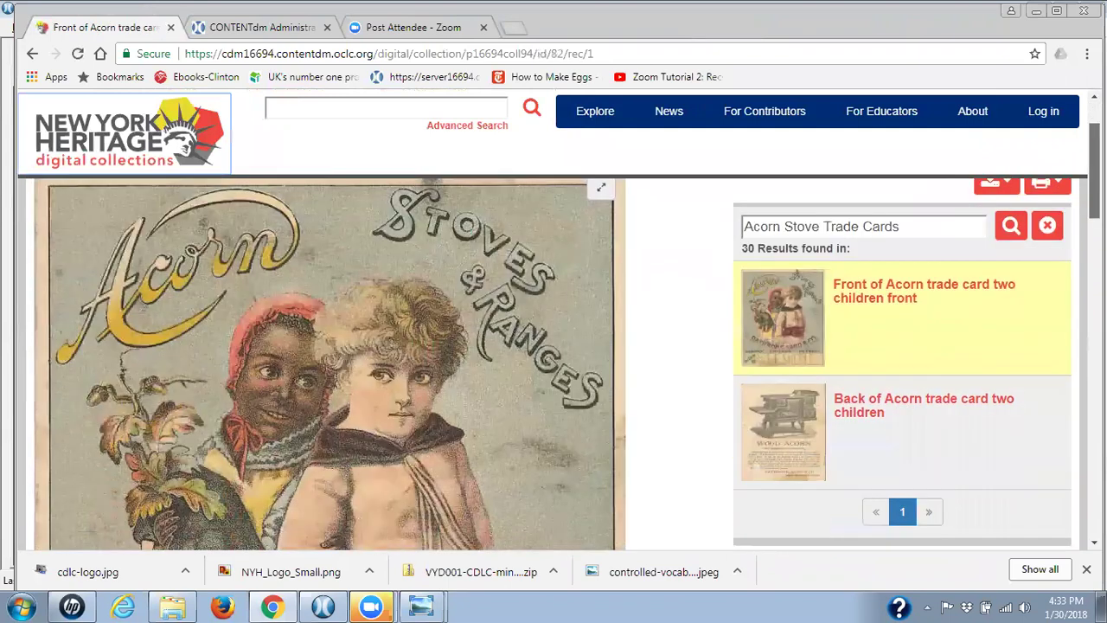
scroll(917, 338, down, 3)
scroll(917, 337, up, 3)
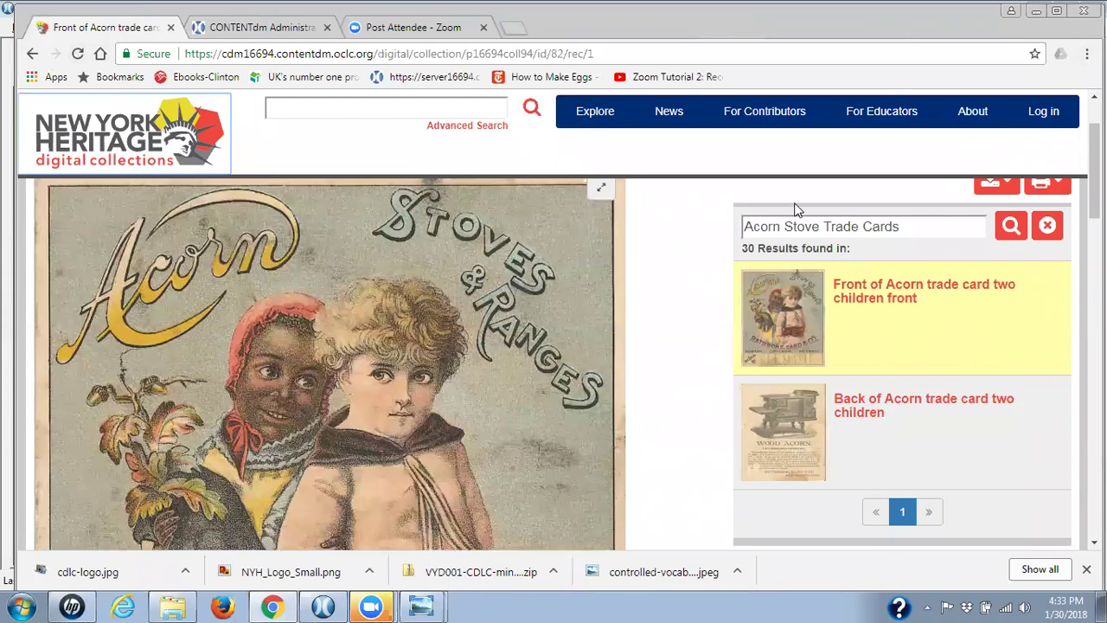
Return briefly to CONTENTdm, then bring up the VYD00101-CDLC-minutess-1968 Explorer window
key(alt+Tab)
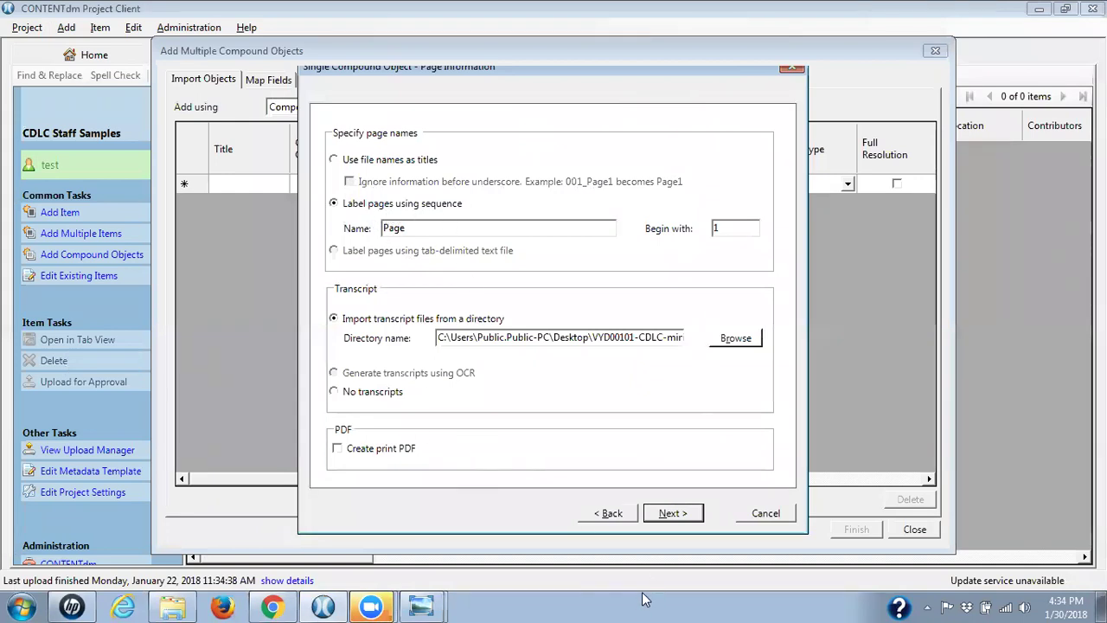
key(alt+Tab)
key(Tab)
key(Tab)
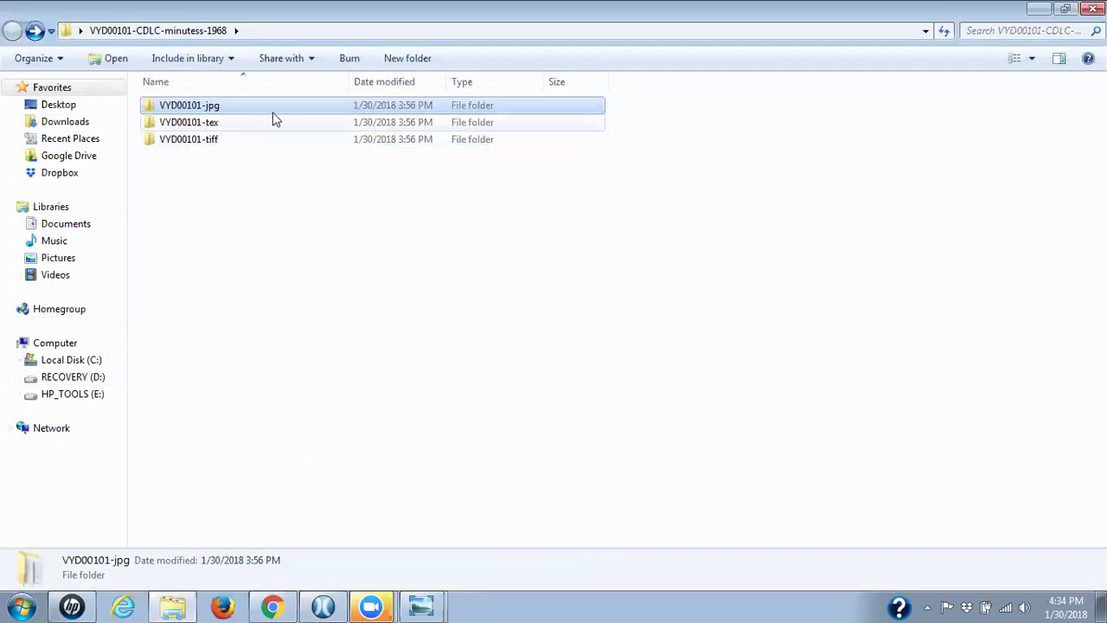
Look at the three page images in VYD00101-jpg, then go back to CONTENTdm's Page Information step
double_click(181, 105)
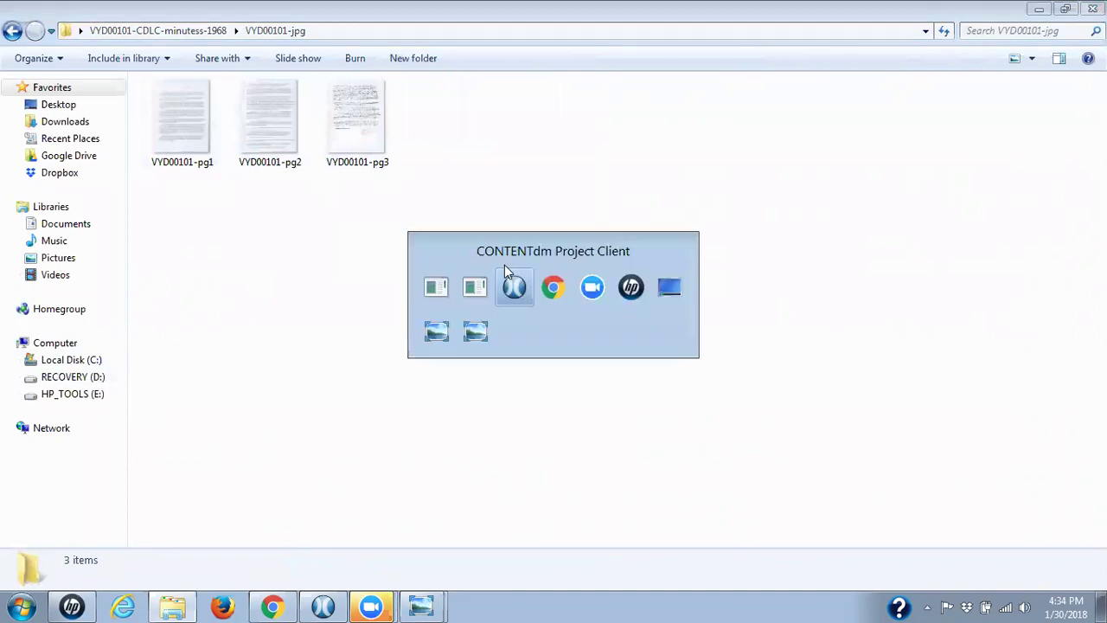
key(Tab)
key(Tab)
key(Tab)
key(Tab)
key(Tab)
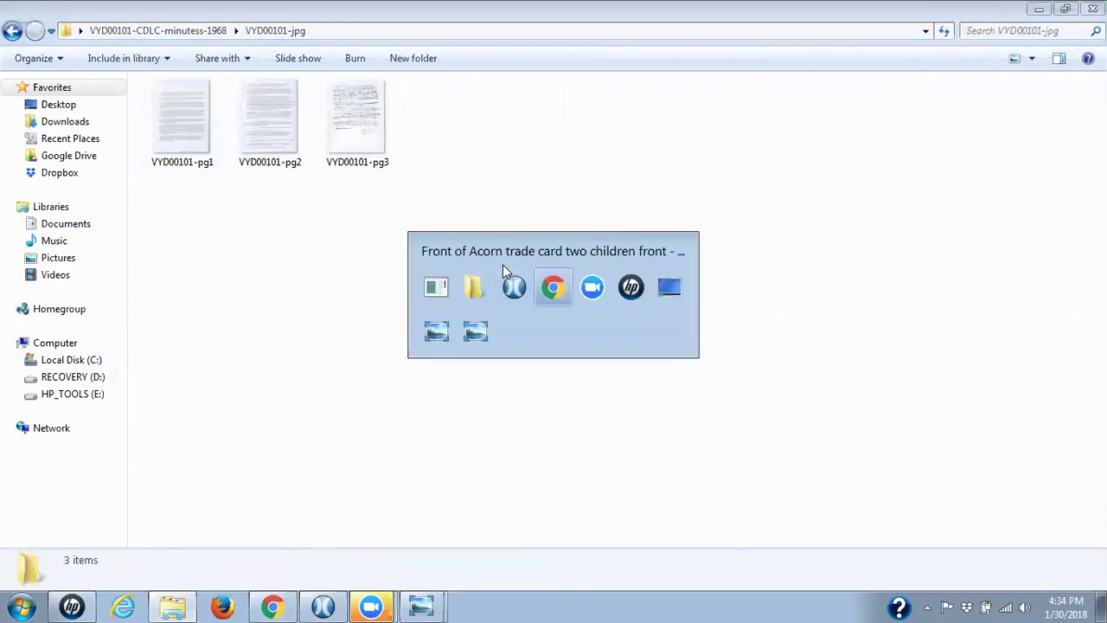
key(Tab)
key(Tab)
key(Tab)
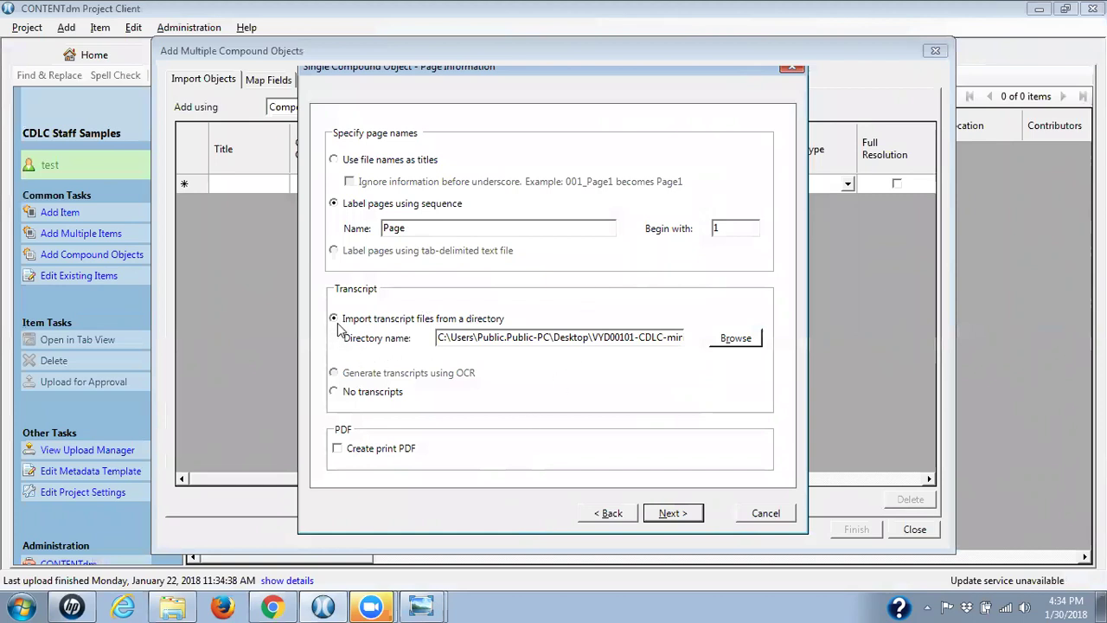
Set the transcript directory to the VYD00101-tex folder inside VYD00101-CDLC-minutess-1968
click(748, 340)
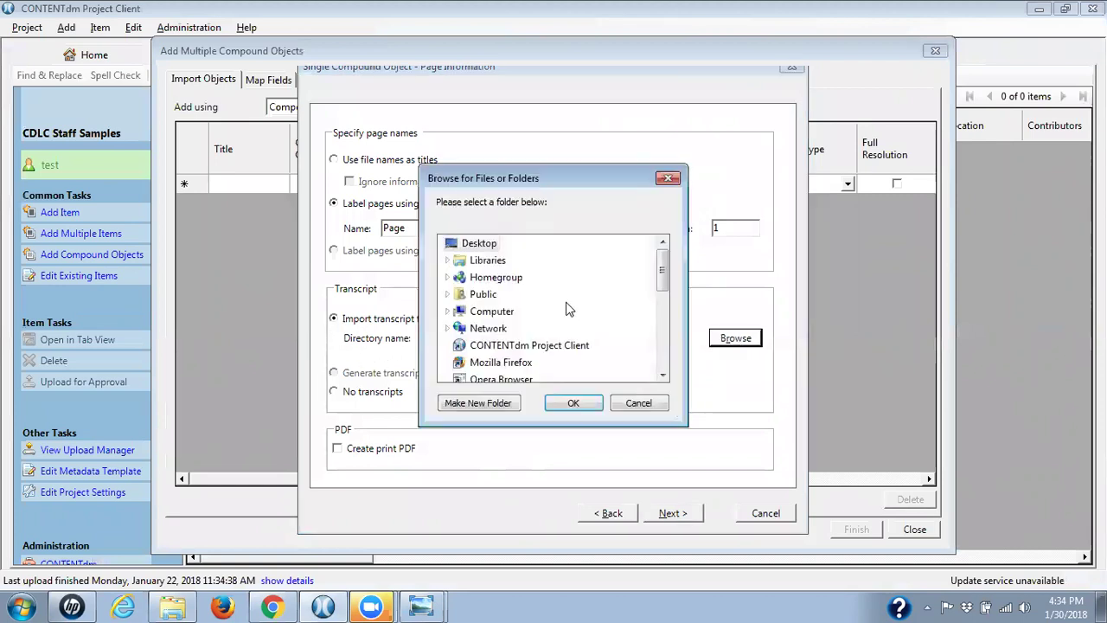
drag(663, 275, 662, 321)
click(595, 277)
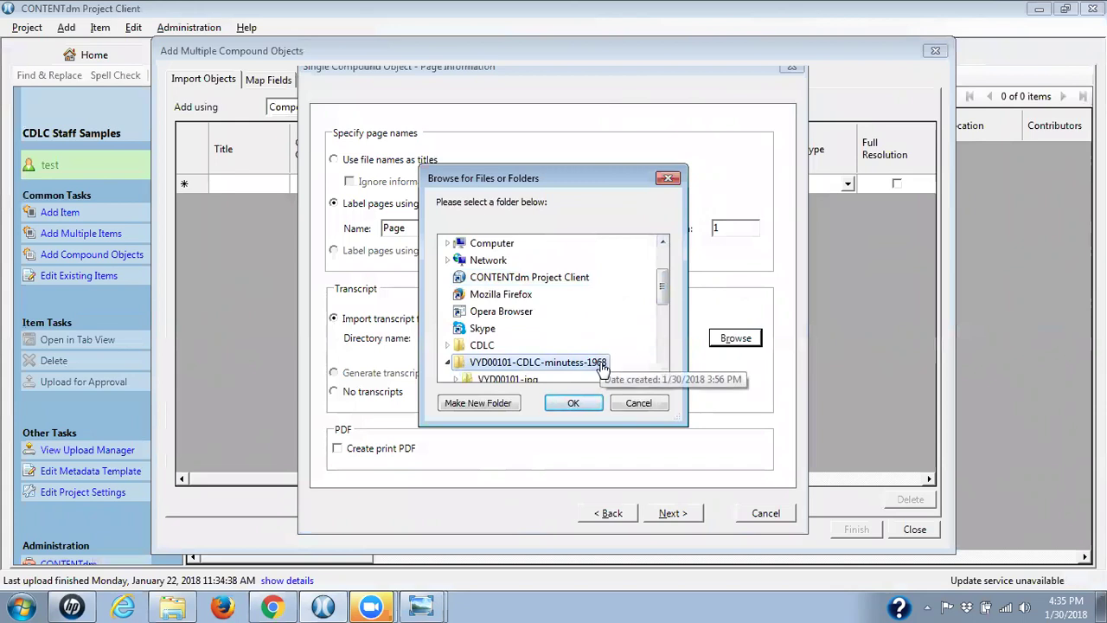
drag(663, 288, 667, 324)
click(509, 277)
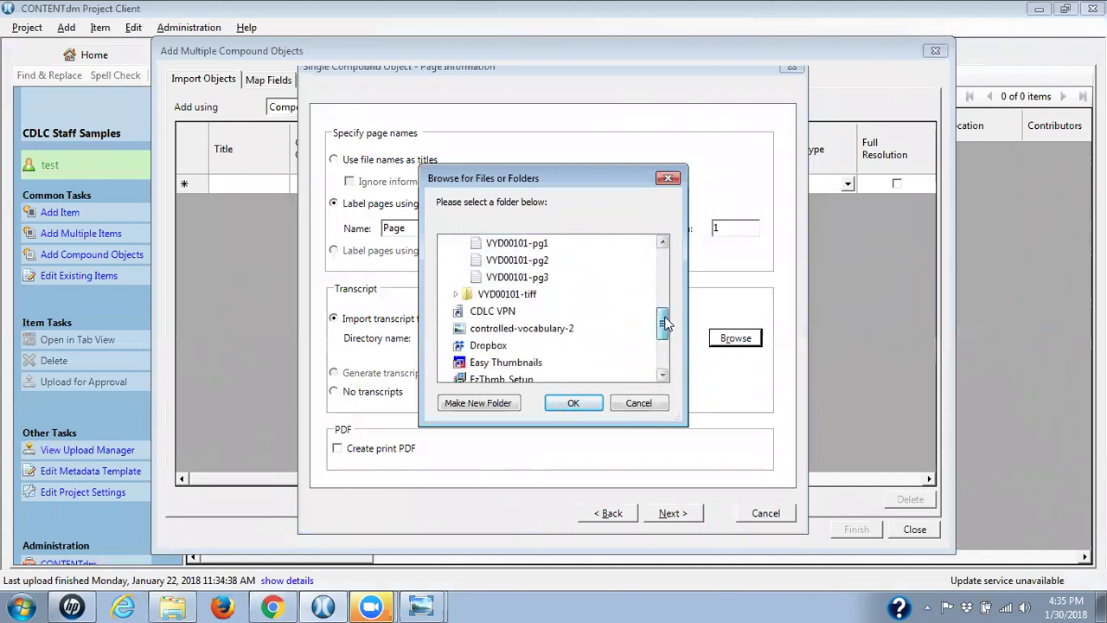
click(571, 403)
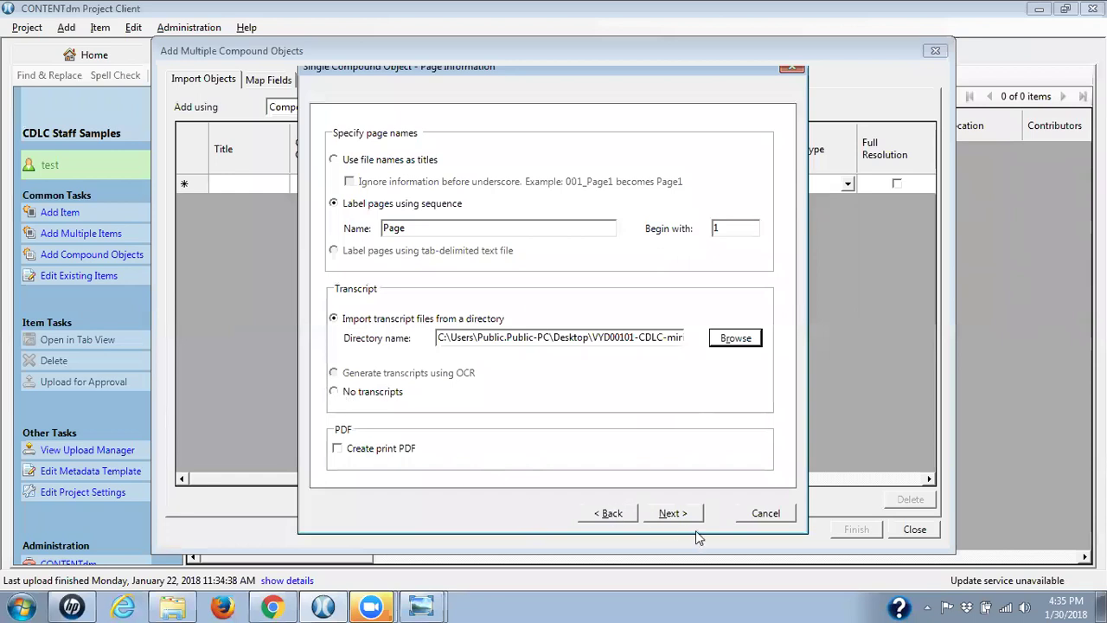
Review the Confirm Settings summary and finish, adding the 3-page Document
click(673, 514)
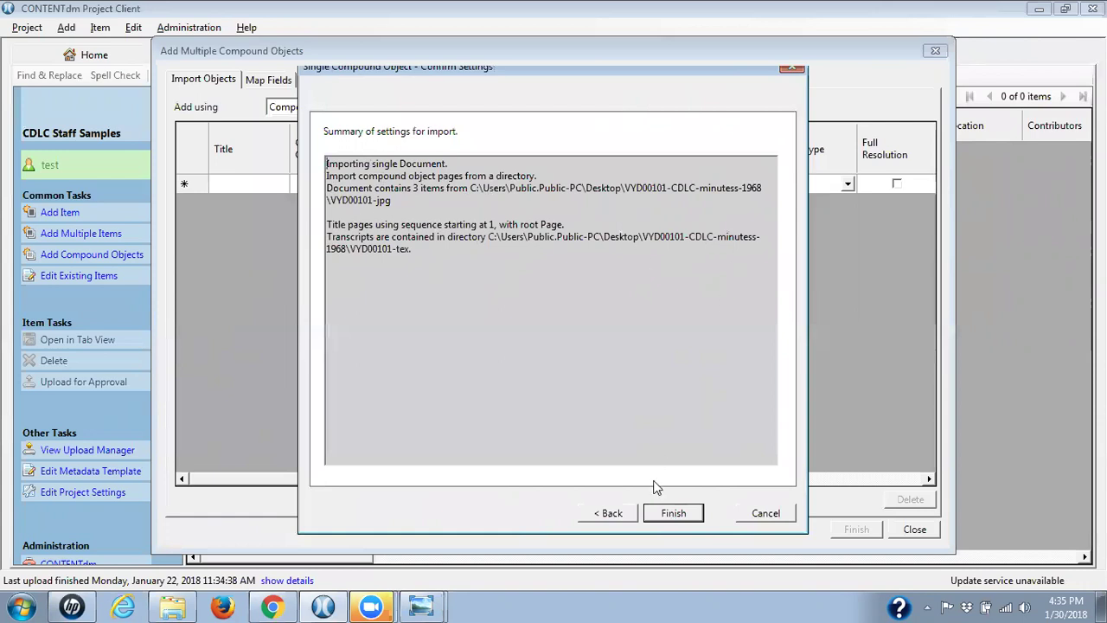
click(676, 515)
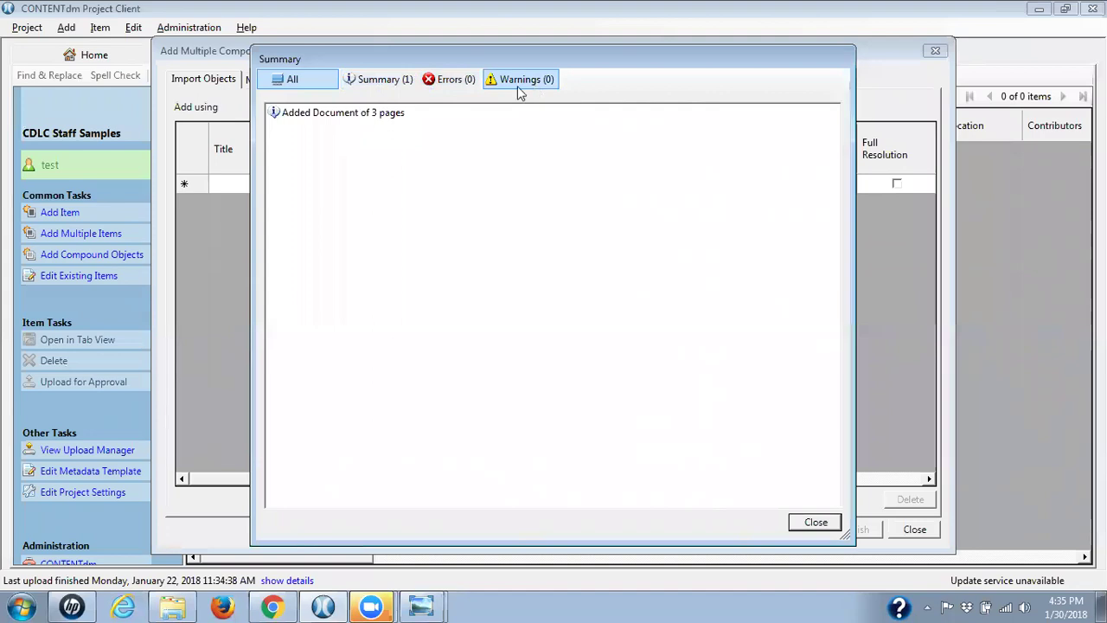
Finish importing the VYD00101-jpg compound object and dismiss both summary windows
click(815, 523)
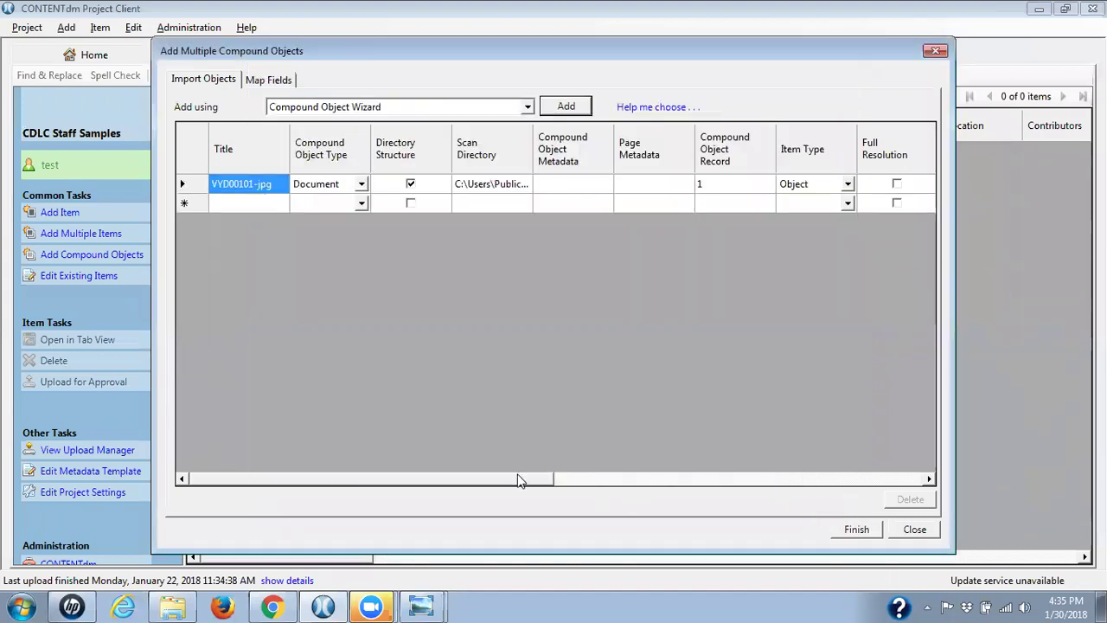
drag(520, 482, 506, 456)
click(851, 531)
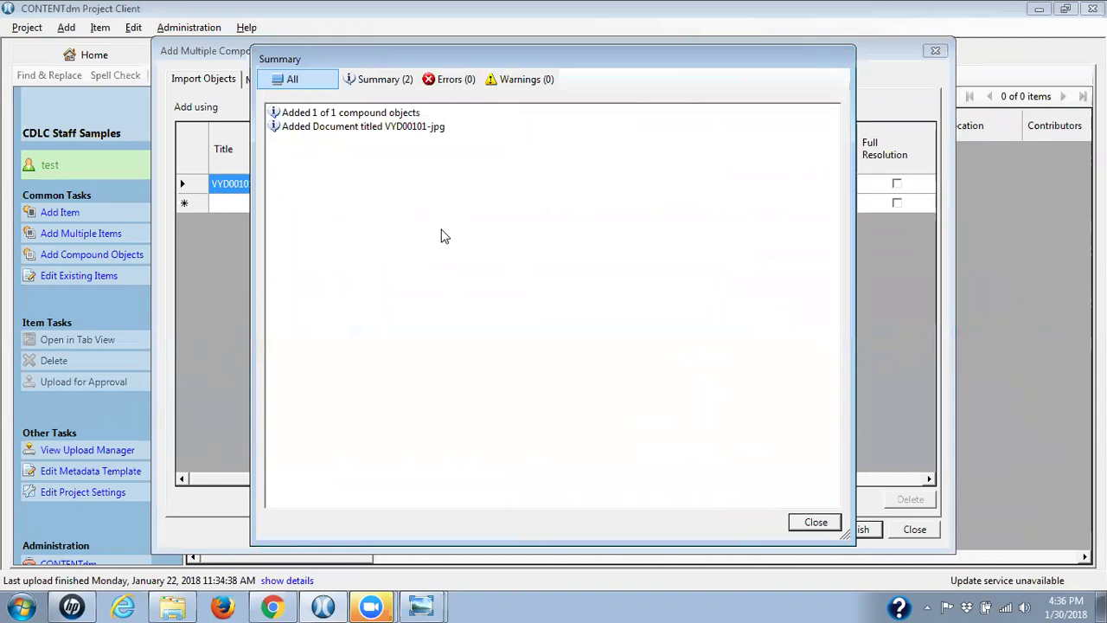
click(813, 524)
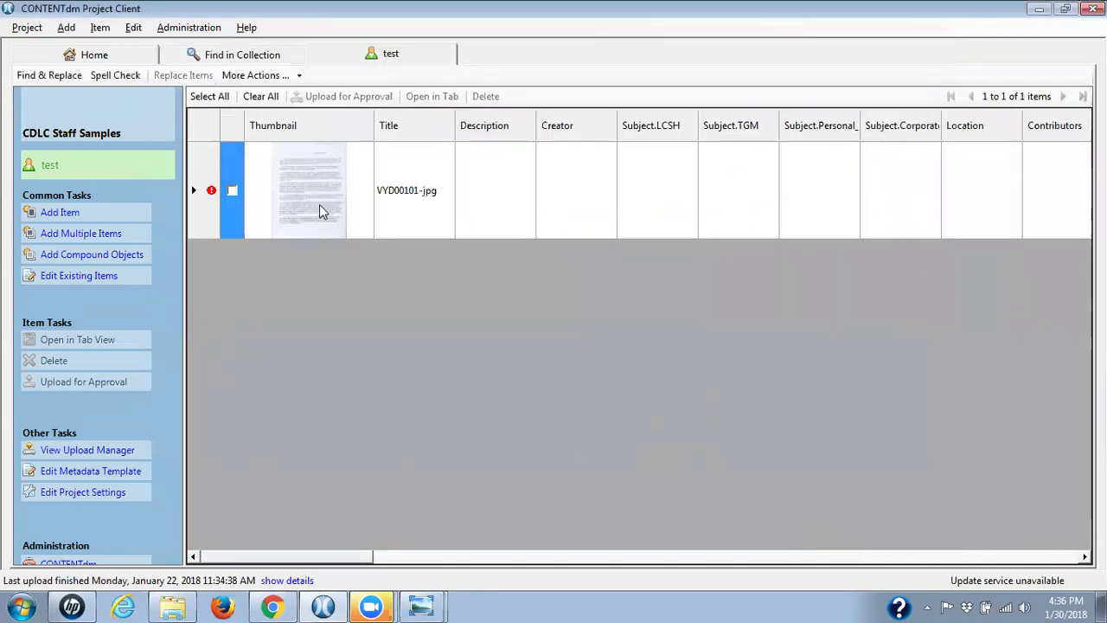
Open VYD00101-jpg in its own editing tab and expand the View Structure dropdown
drag(347, 556, 958, 556)
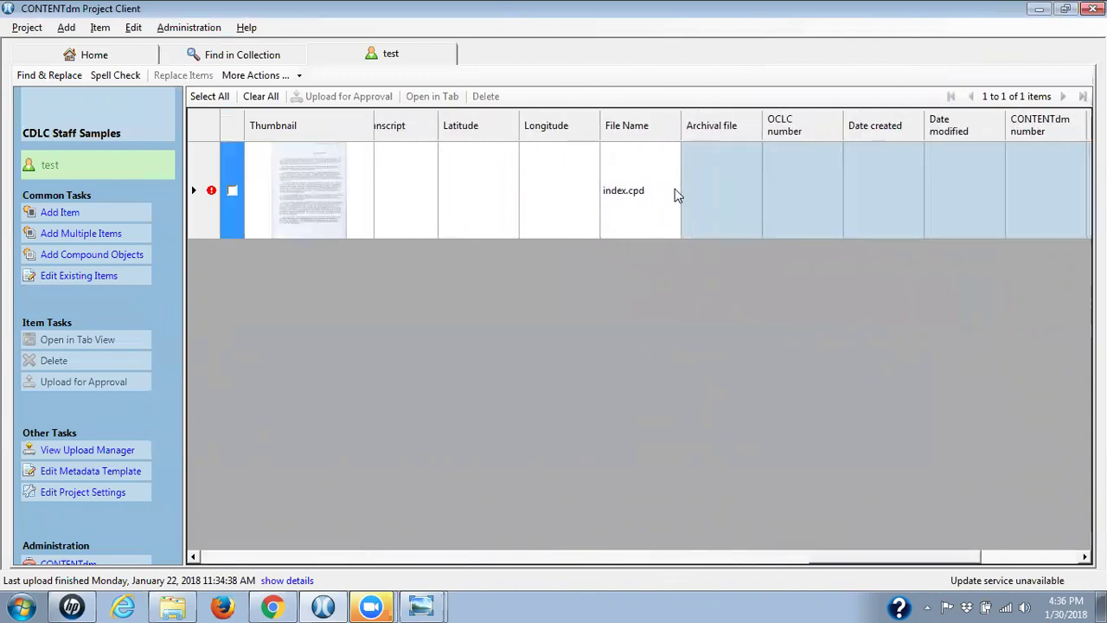
drag(872, 561, 248, 556)
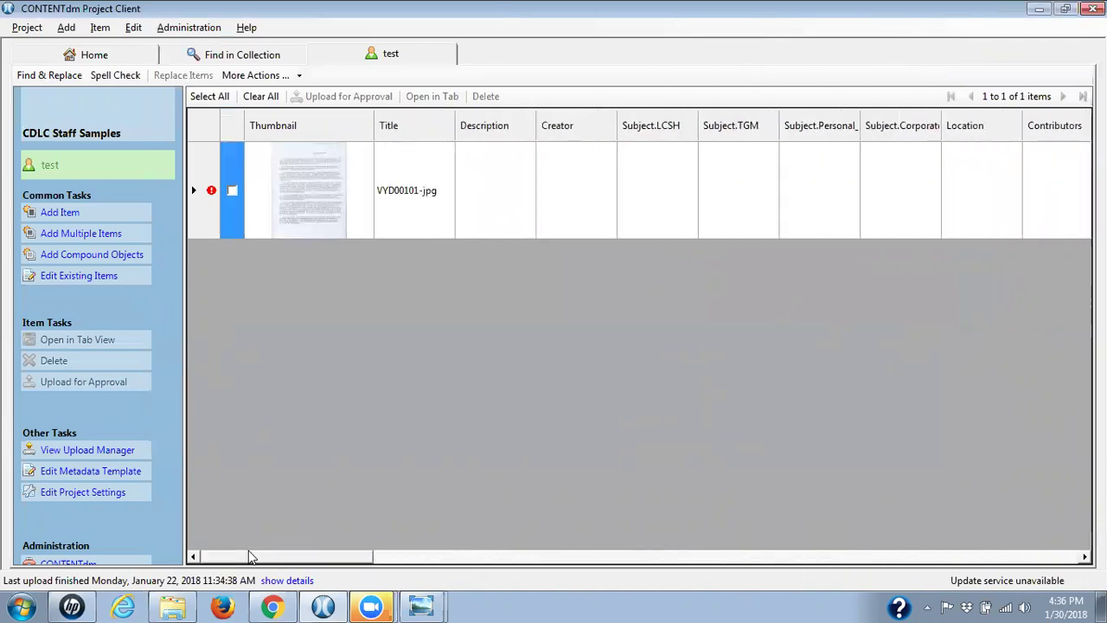
double_click(300, 192)
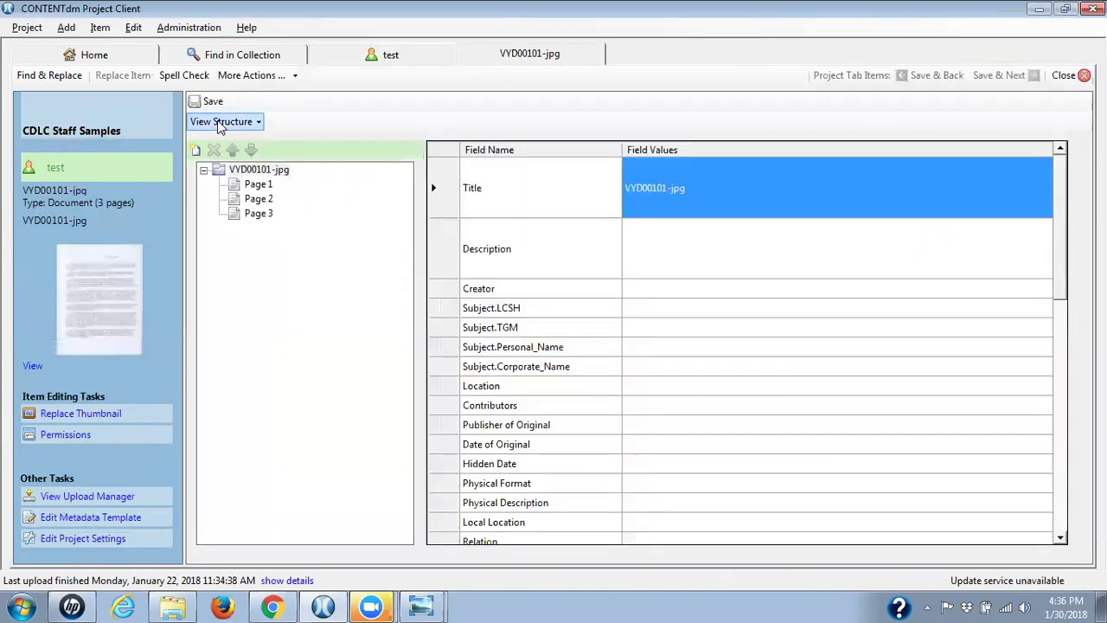
click(225, 127)
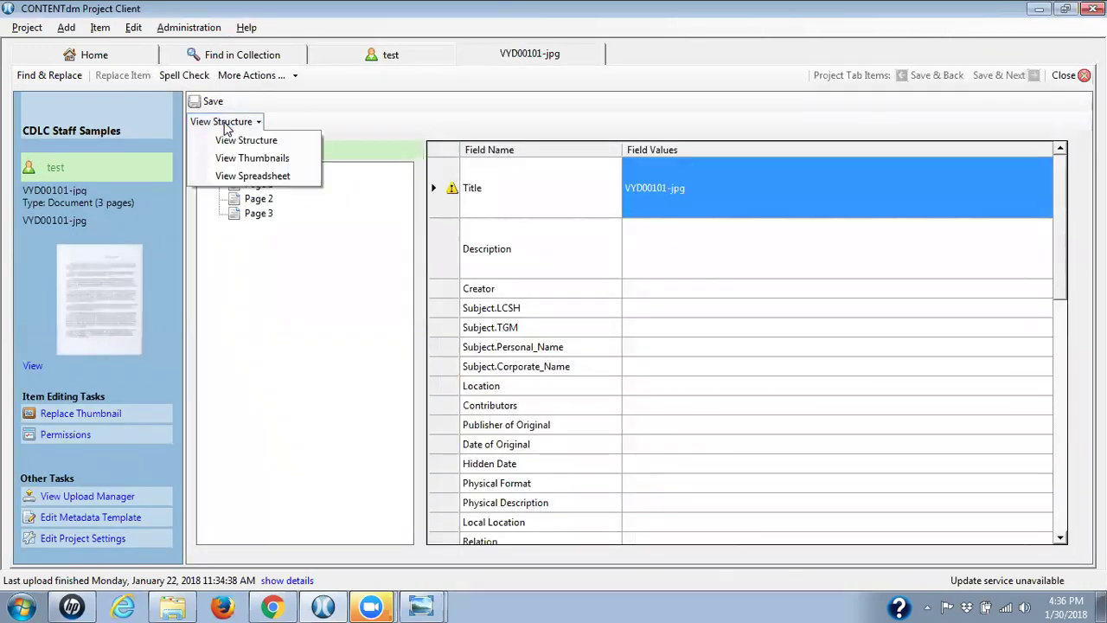
Switch VYD00101-jpg to View Spreadsheet and scroll across its metadata columns
click(265, 177)
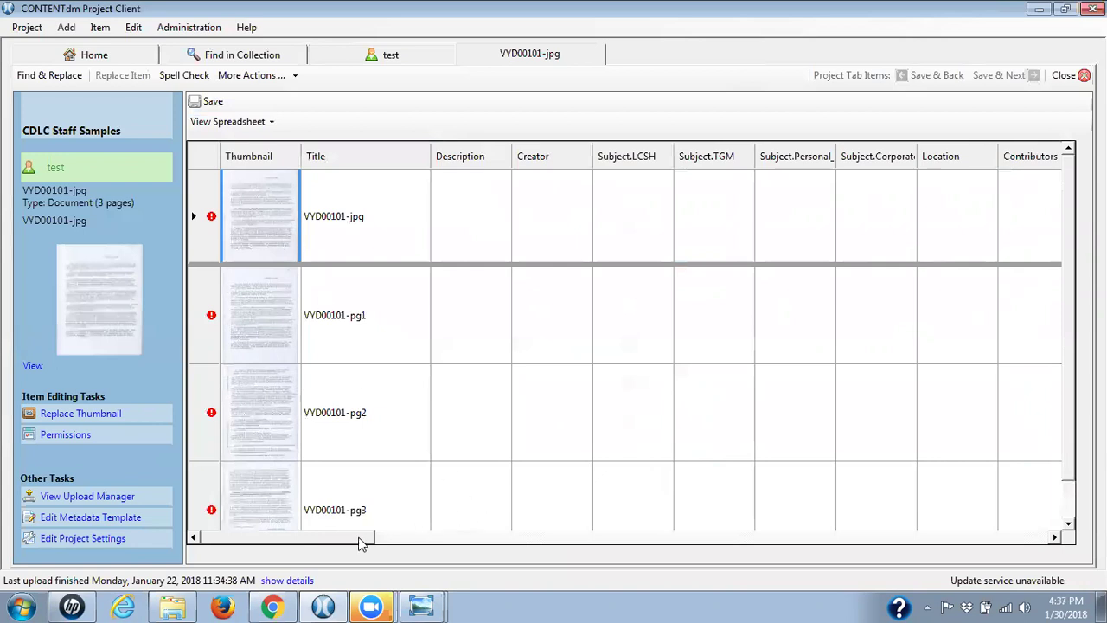
drag(361, 543, 882, 544)
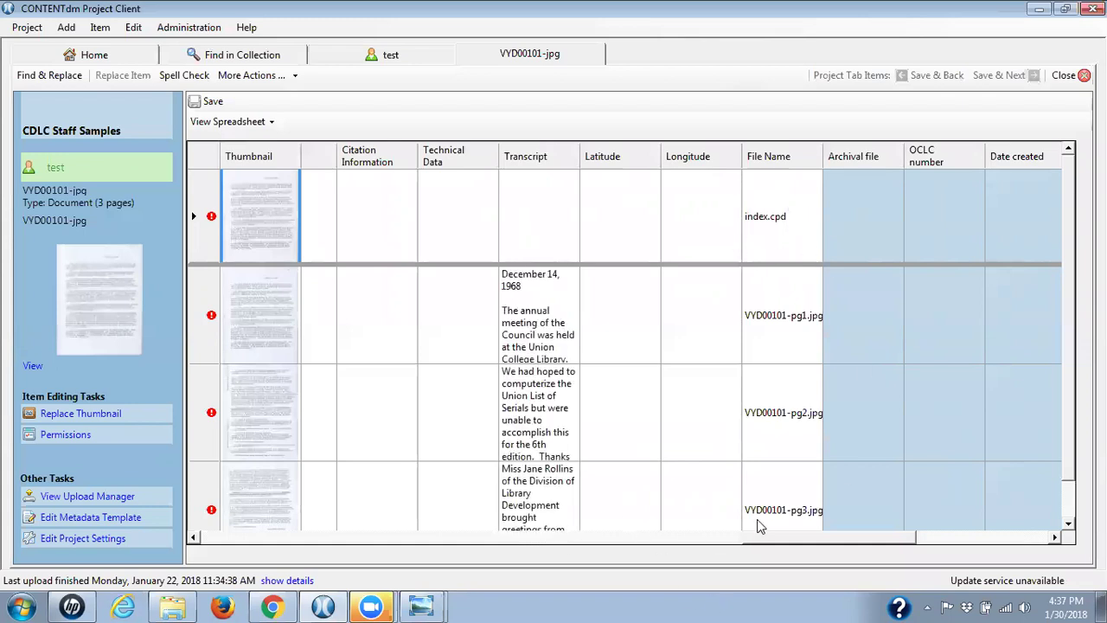
drag(758, 543, 201, 523)
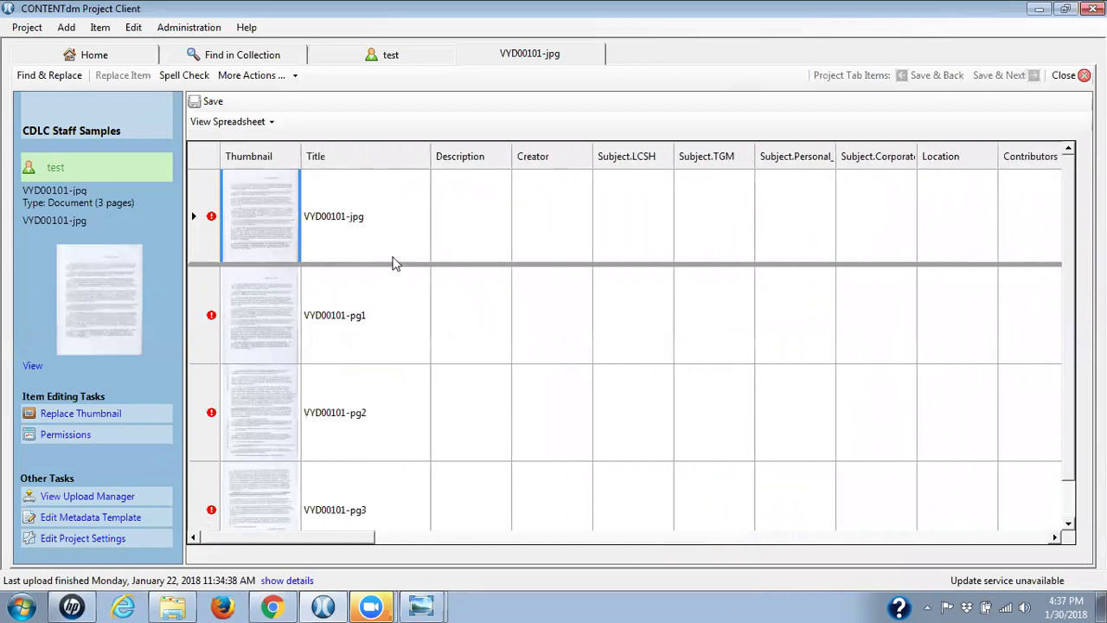
Title the document 'CDLC Minutes 1968' and Fill Down the title to every page row
click(338, 218)
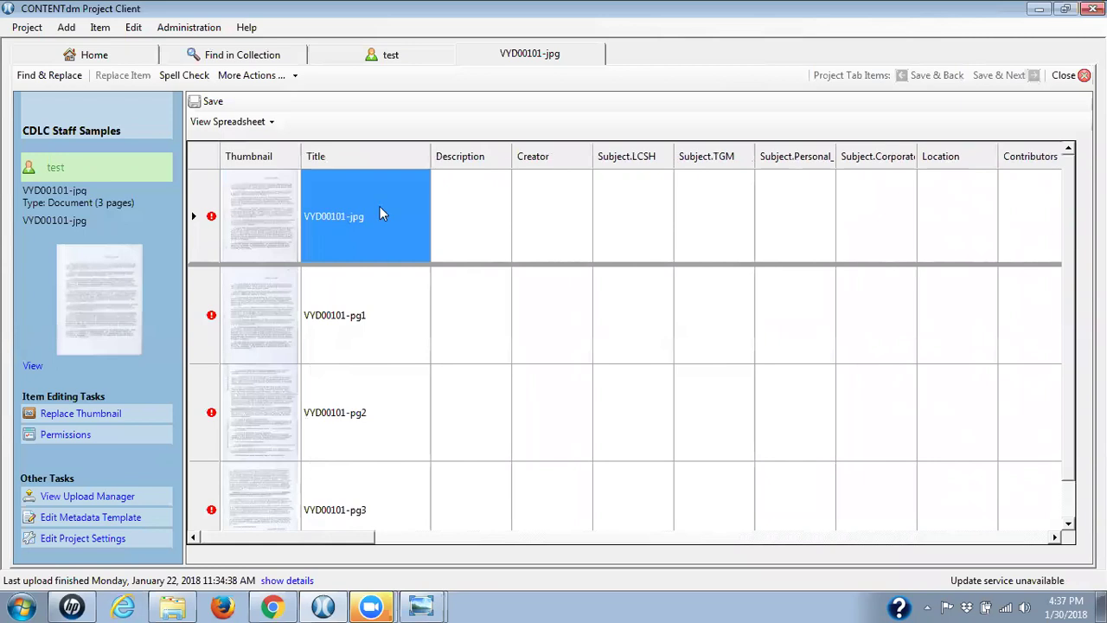
text(CDL)
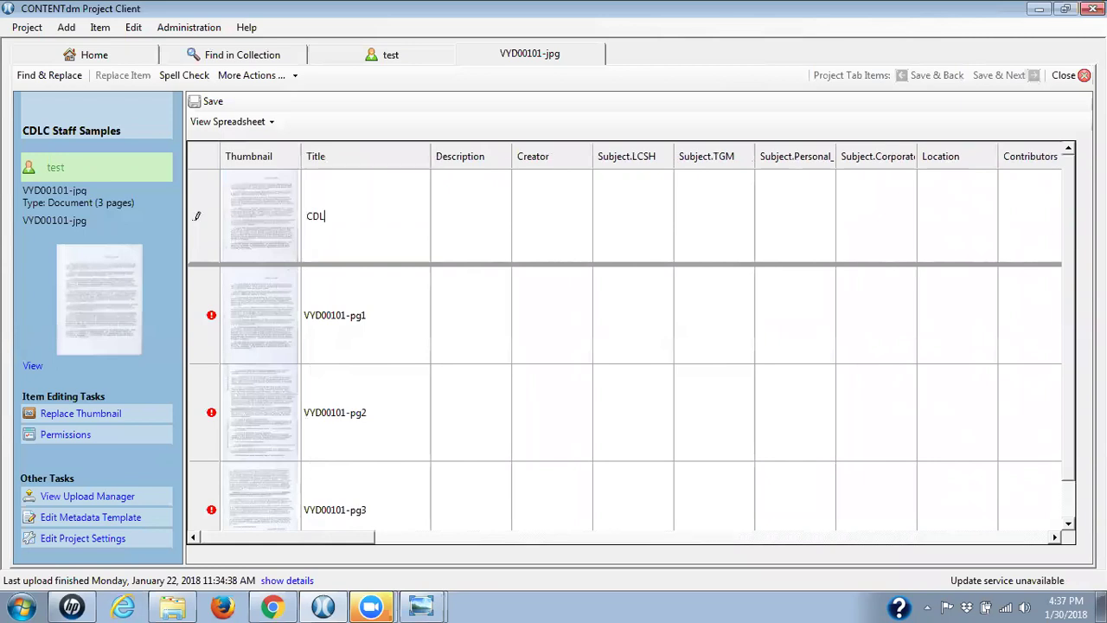
text(C Minutes 1968)
click(457, 235)
click(355, 217)
right_click(356, 216)
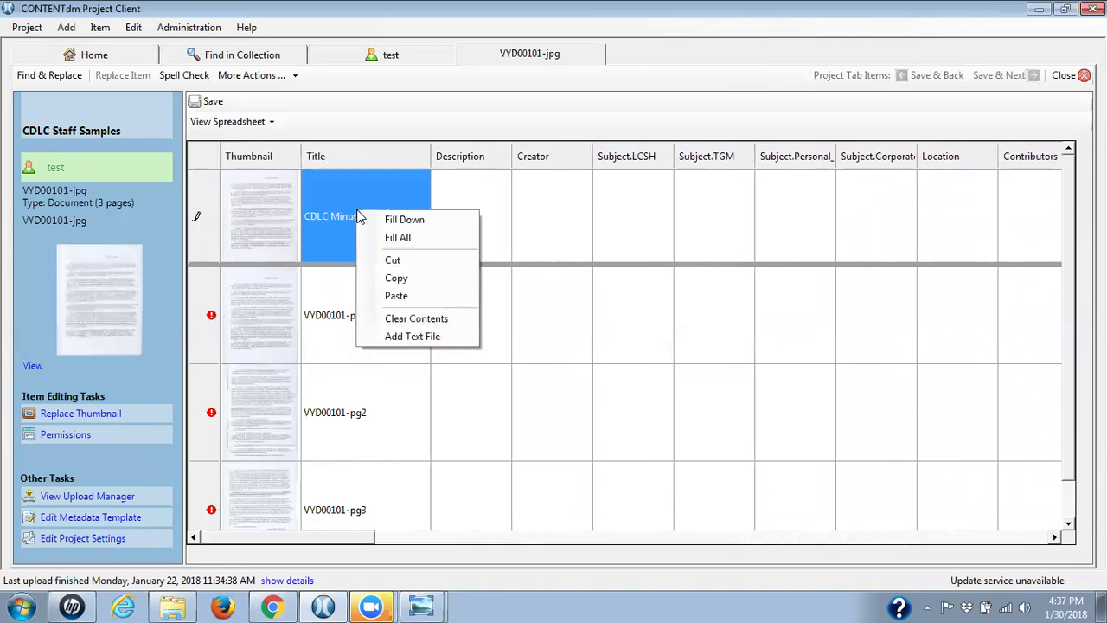
click(406, 219)
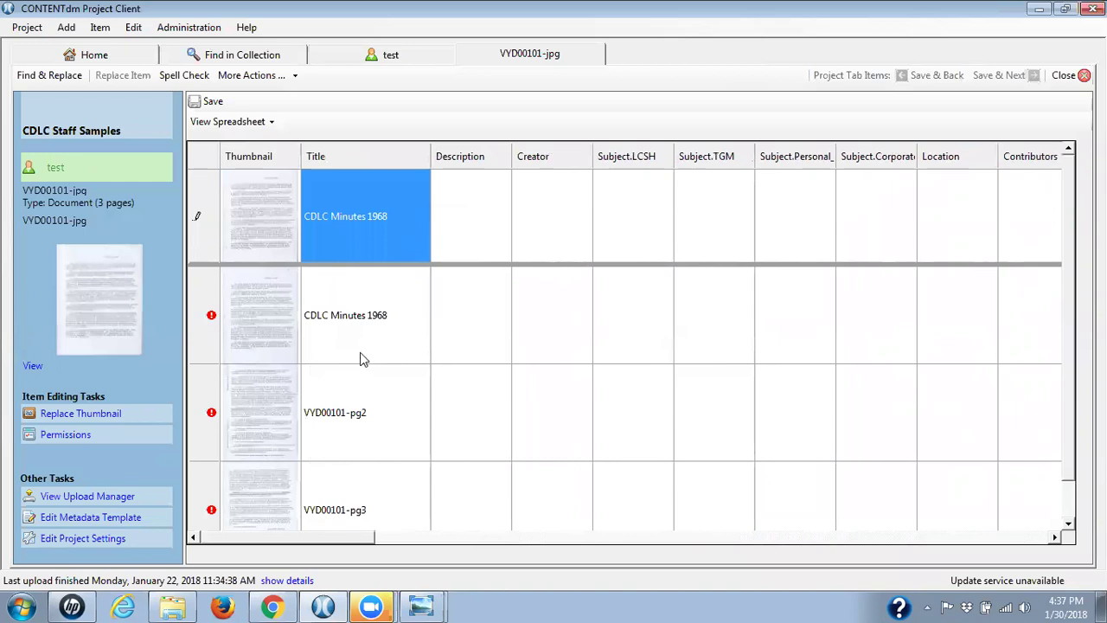
Append 'page 1', 'page 2' and 'page 3' to the three page titles
click(394, 316)
click(392, 314)
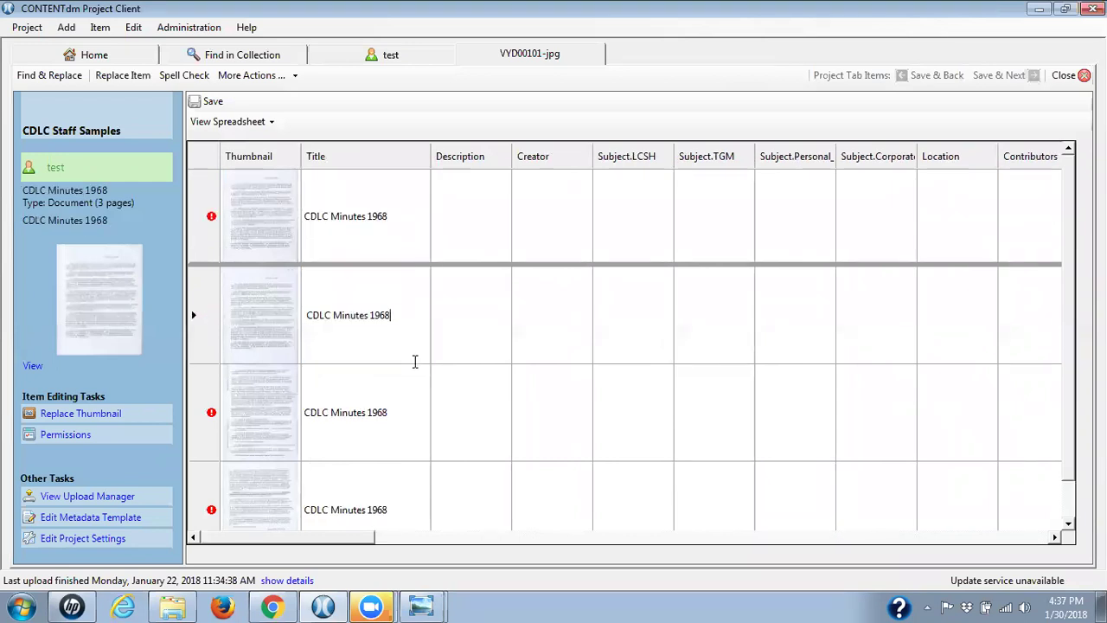
text(page 1)
click(378, 417)
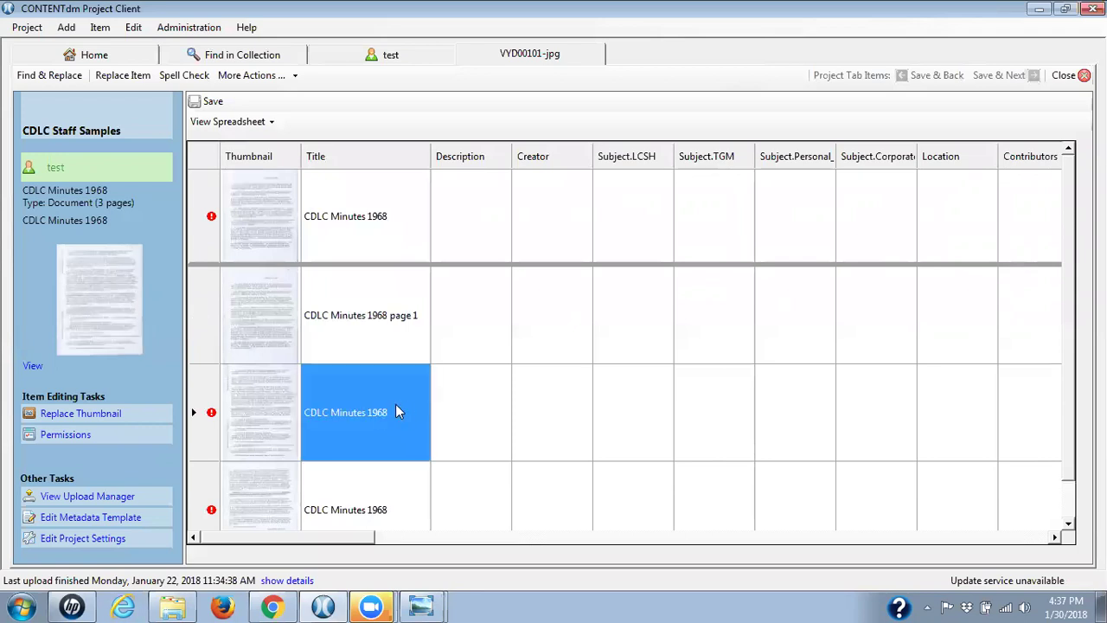
click(391, 413)
click(390, 409)
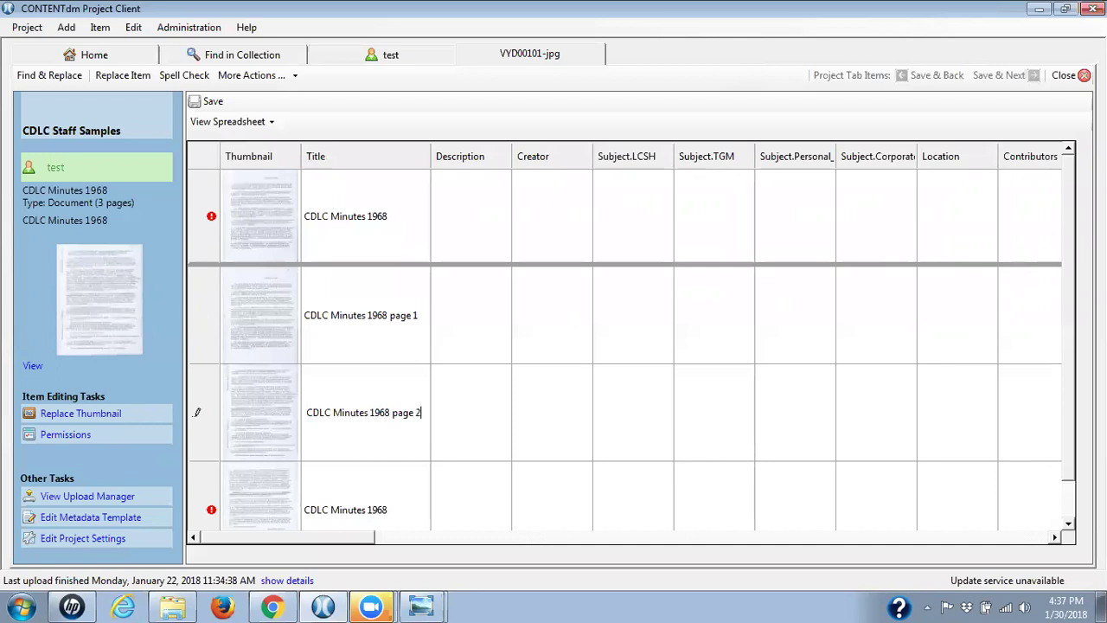
click(337, 513)
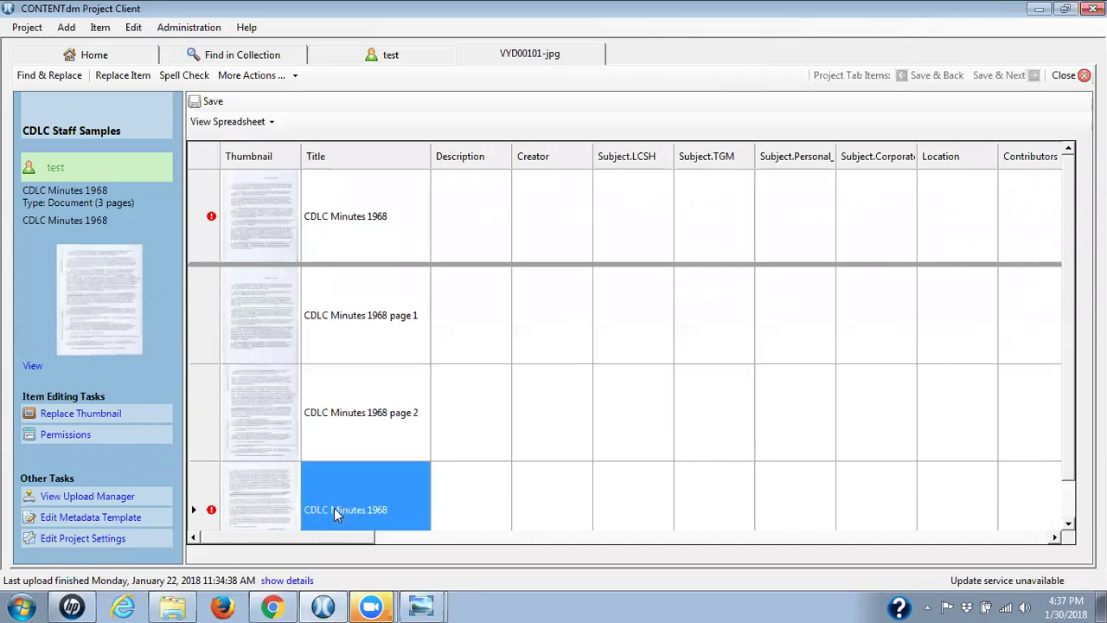
click(386, 509)
click(395, 510)
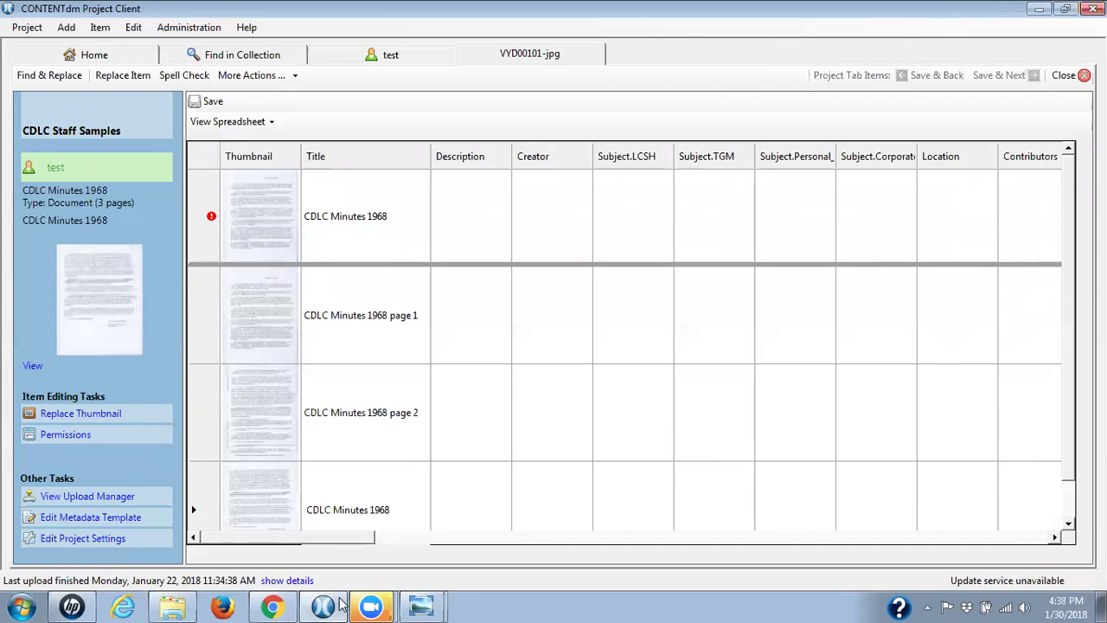
text(page 3)
Enter VYD00101 in the document's Collection ID cell and Fill Down to all page rows
drag(352, 544, 385, 540)
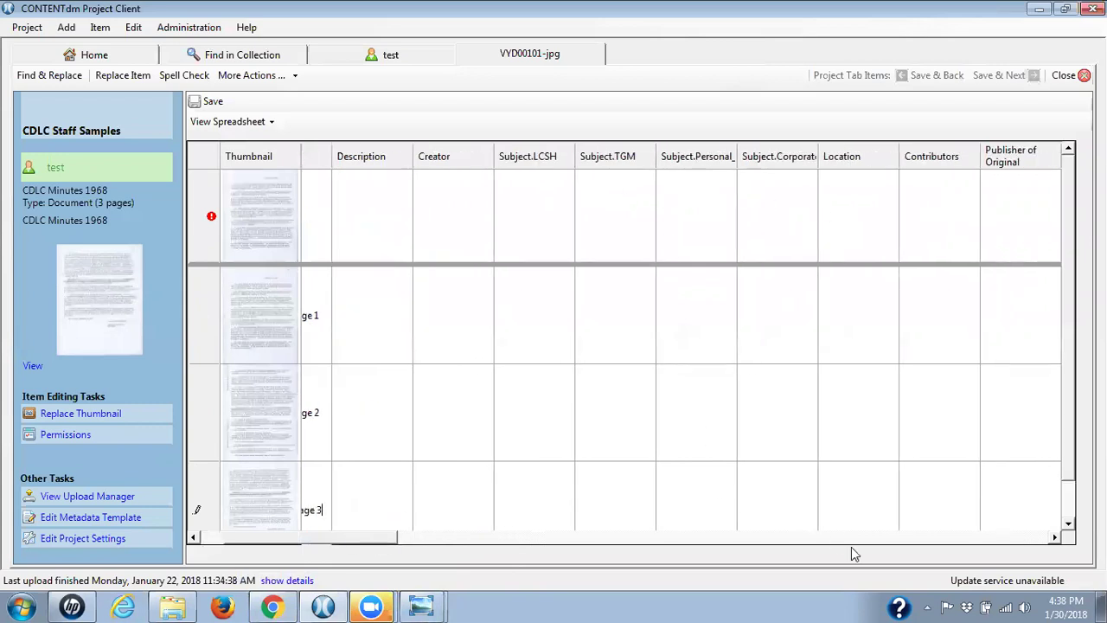
drag(376, 540, 621, 554)
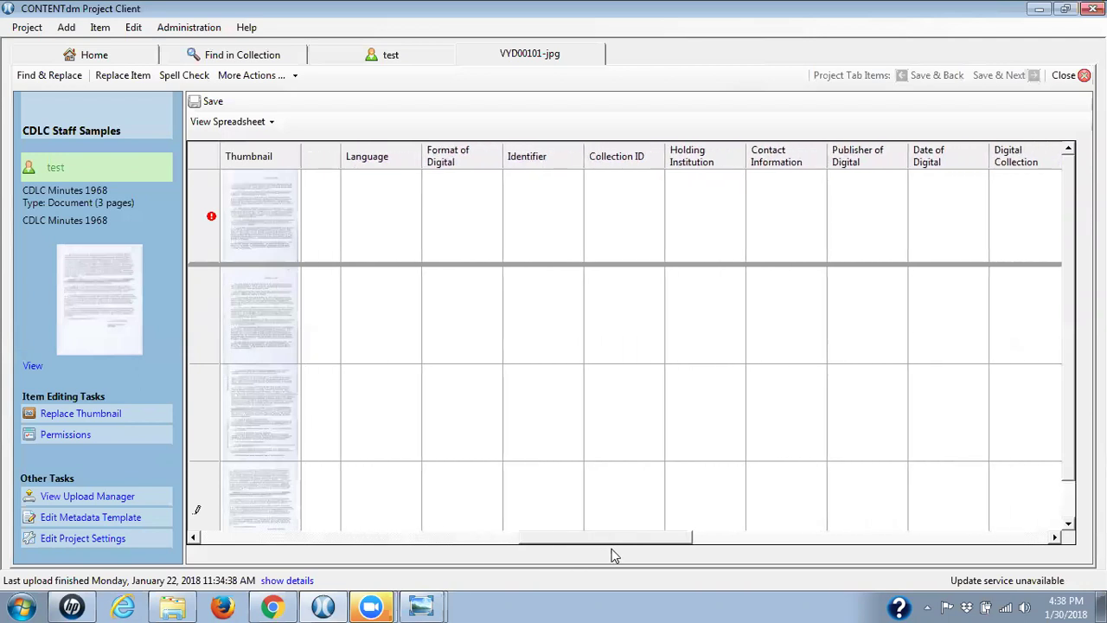
click(592, 231)
click(599, 225)
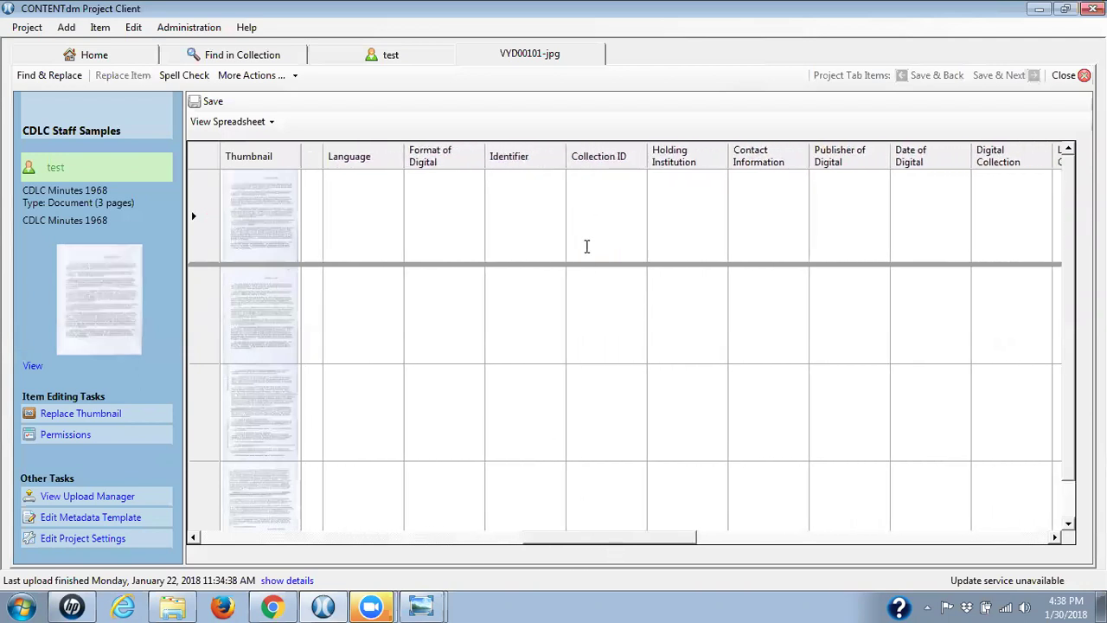
text(V)
text(YD00101)
click(697, 246)
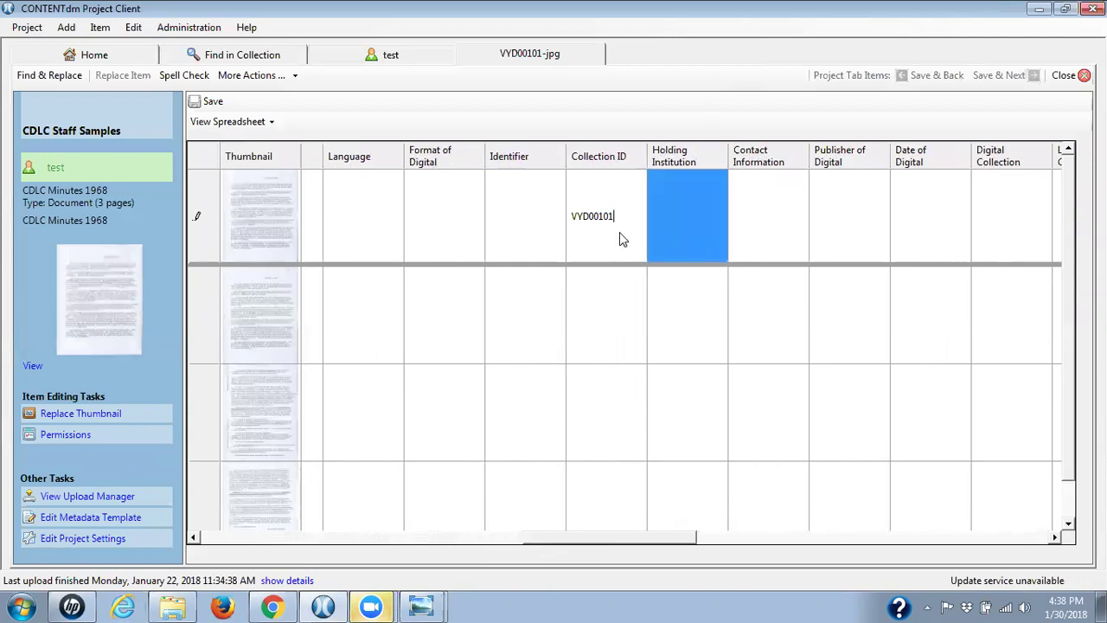
click(614, 225)
right_click(612, 223)
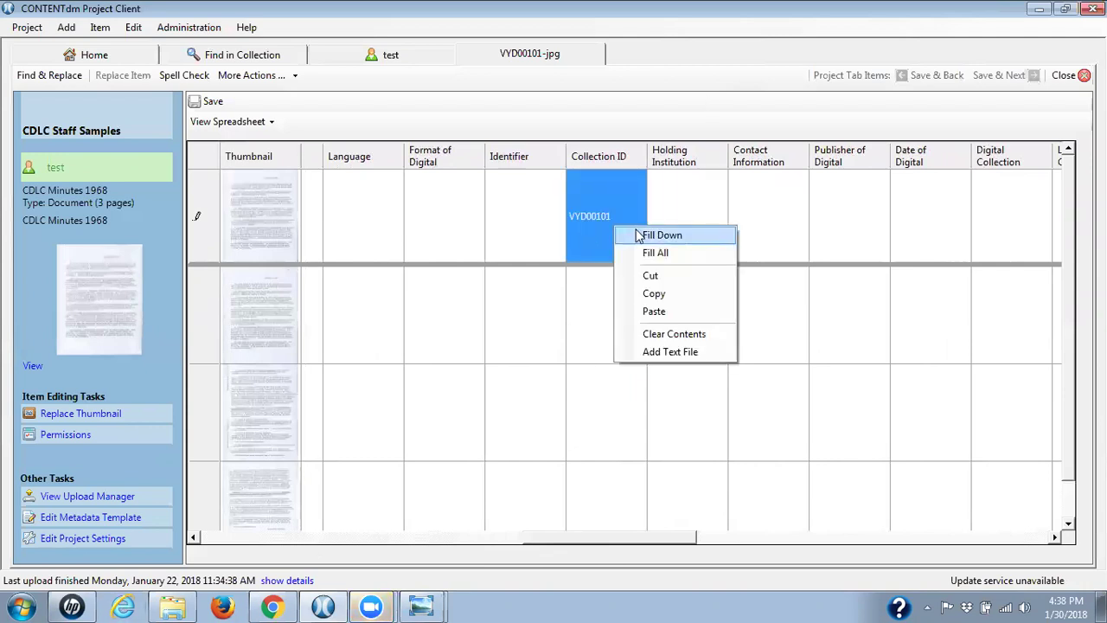
click(640, 235)
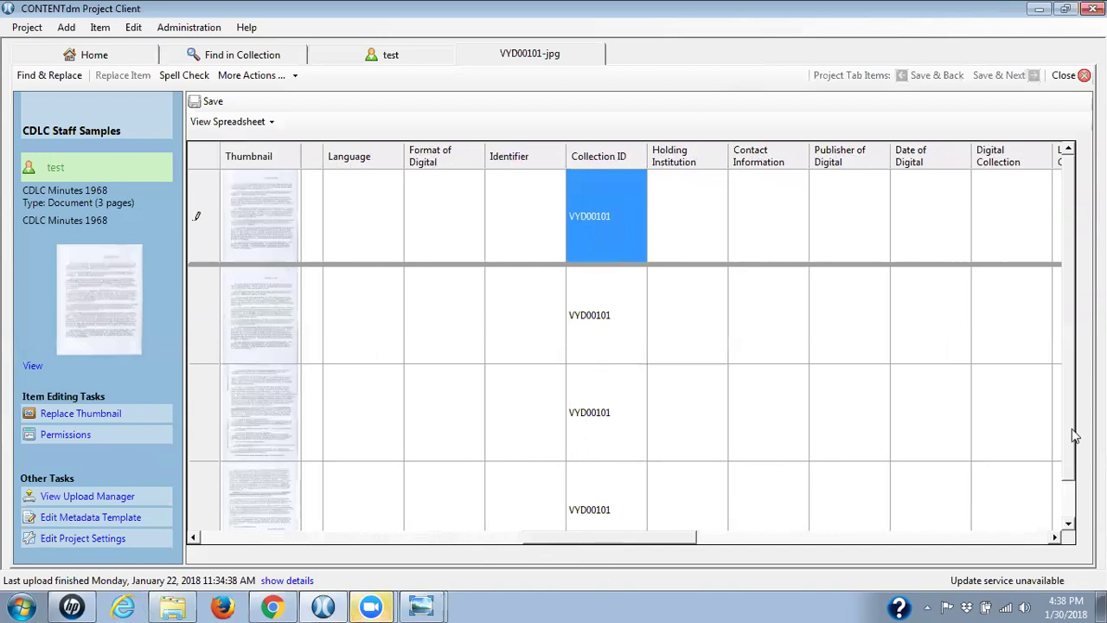
Copy VYD00101 into the Identifier cell and Fill Down the whole Identifier column
drag(1076, 430, 1076, 448)
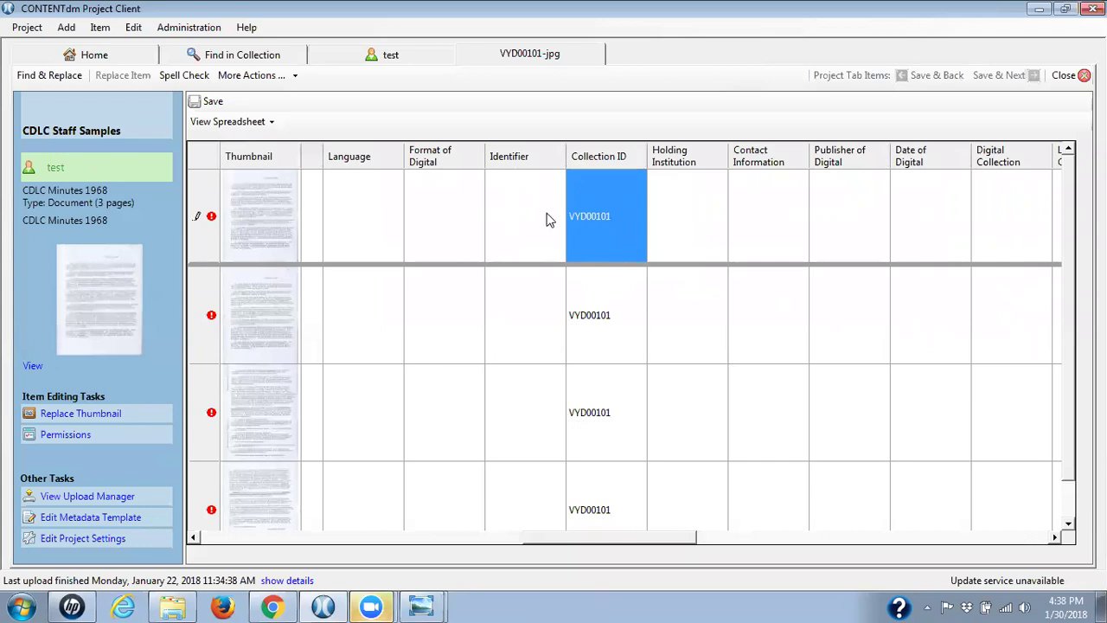
right_click(603, 220)
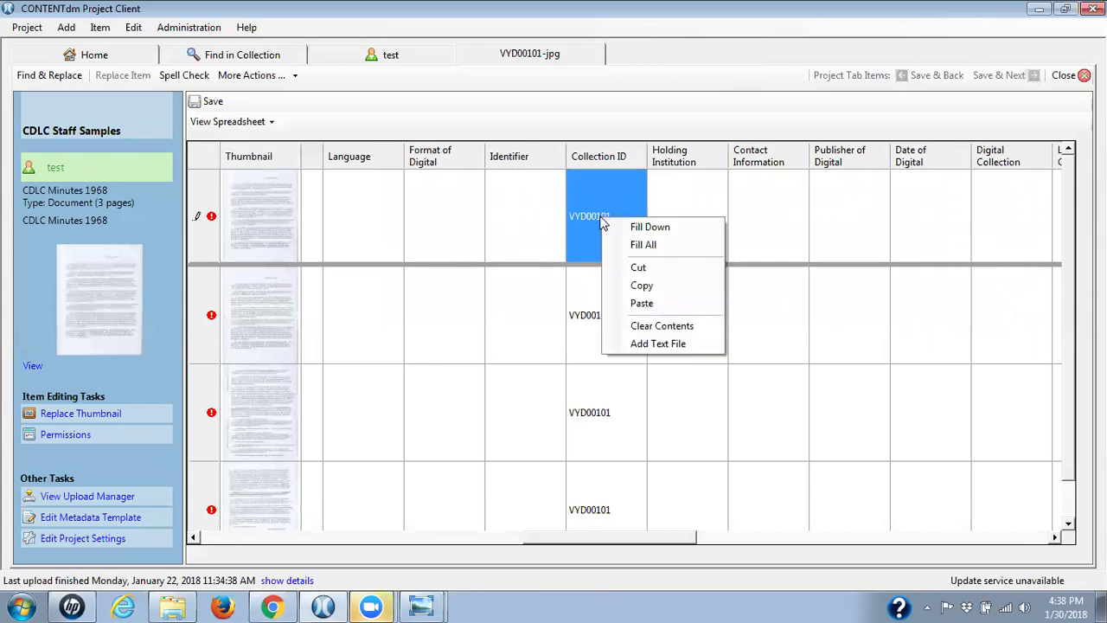
click(439, 210)
click(518, 216)
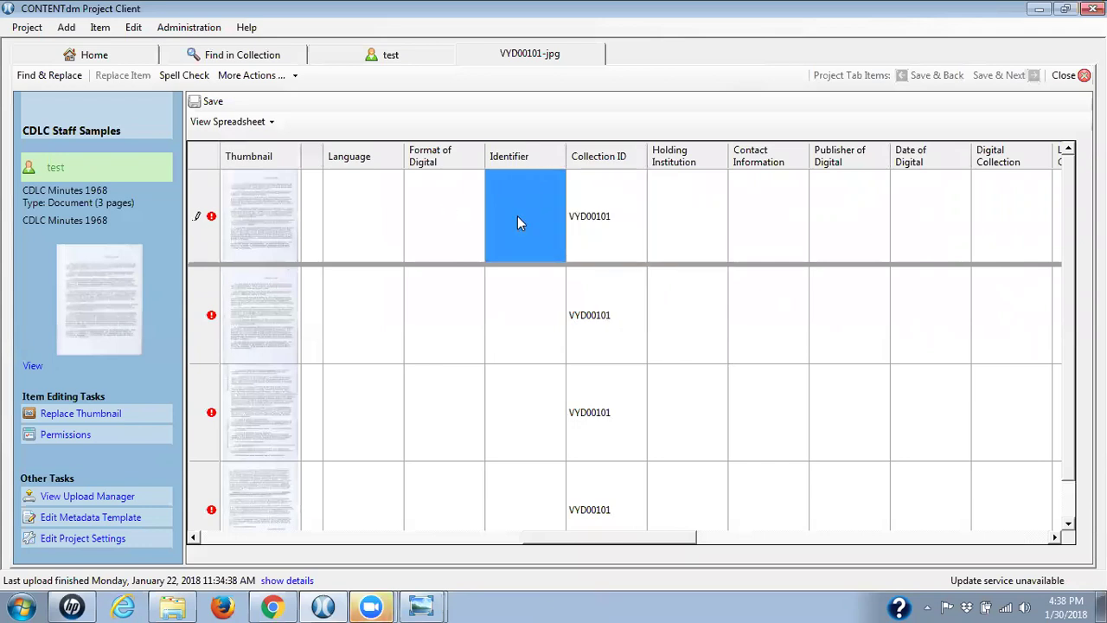
right_click(518, 216)
click(558, 302)
click(454, 214)
click(497, 217)
right_click(498, 217)
click(547, 225)
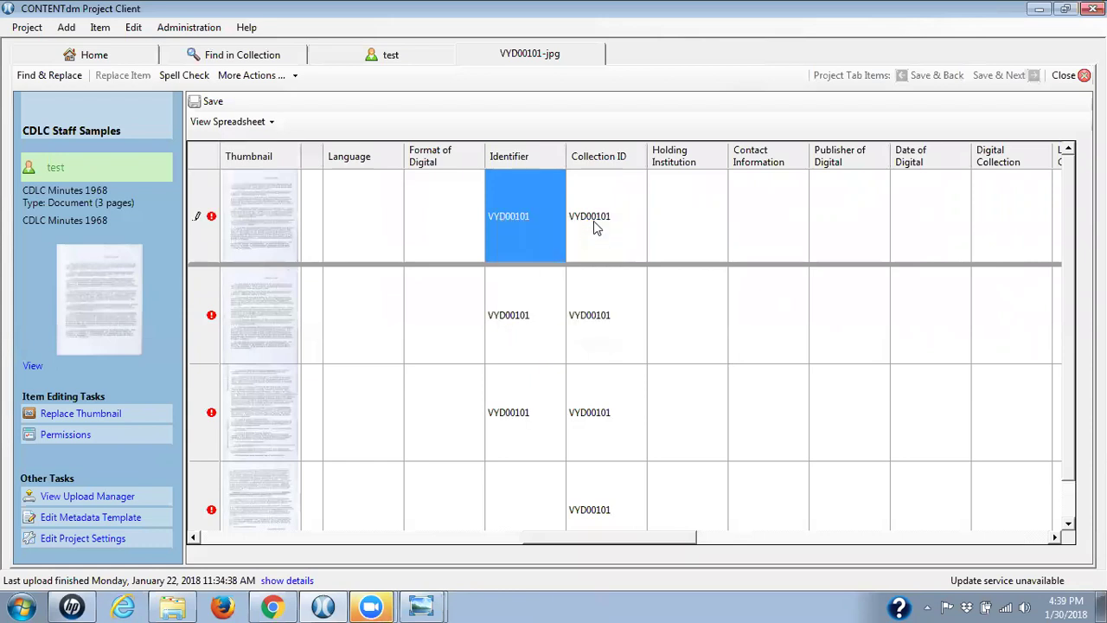
Shorten the Collection ID to VYD001 and Fill Down the Collection ID column
click(604, 217)
click(613, 214)
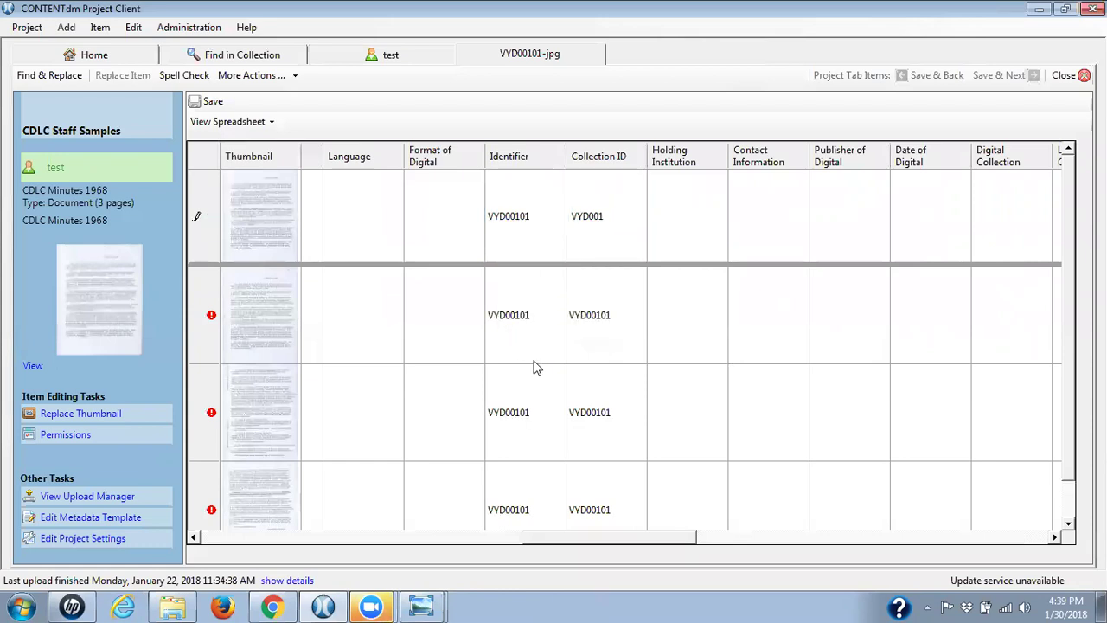
click(689, 224)
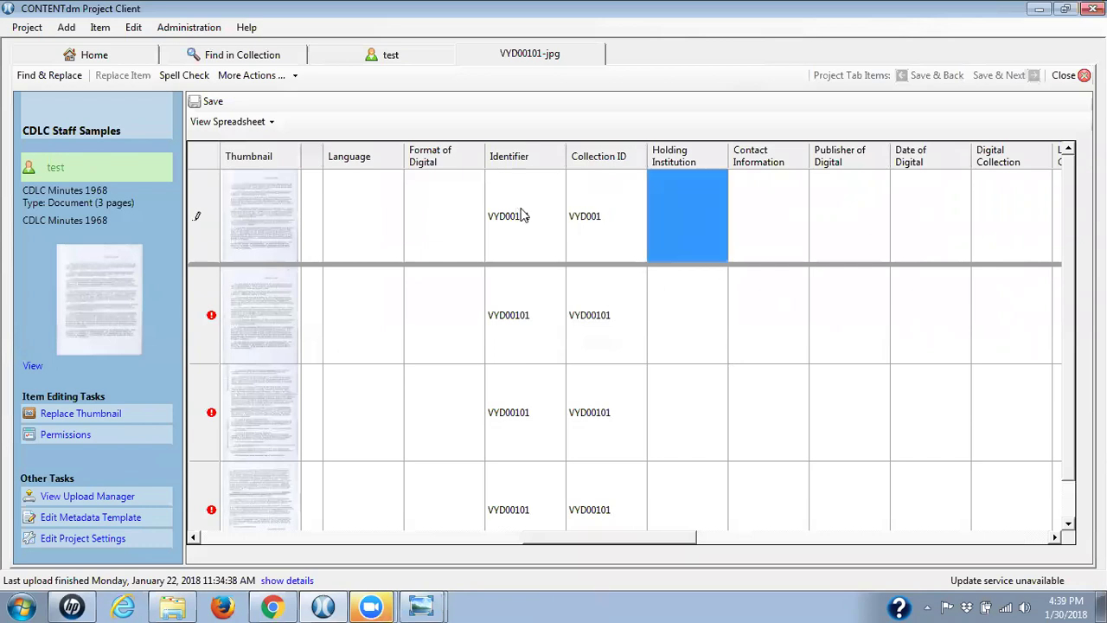
click(590, 217)
right_click(589, 219)
click(637, 227)
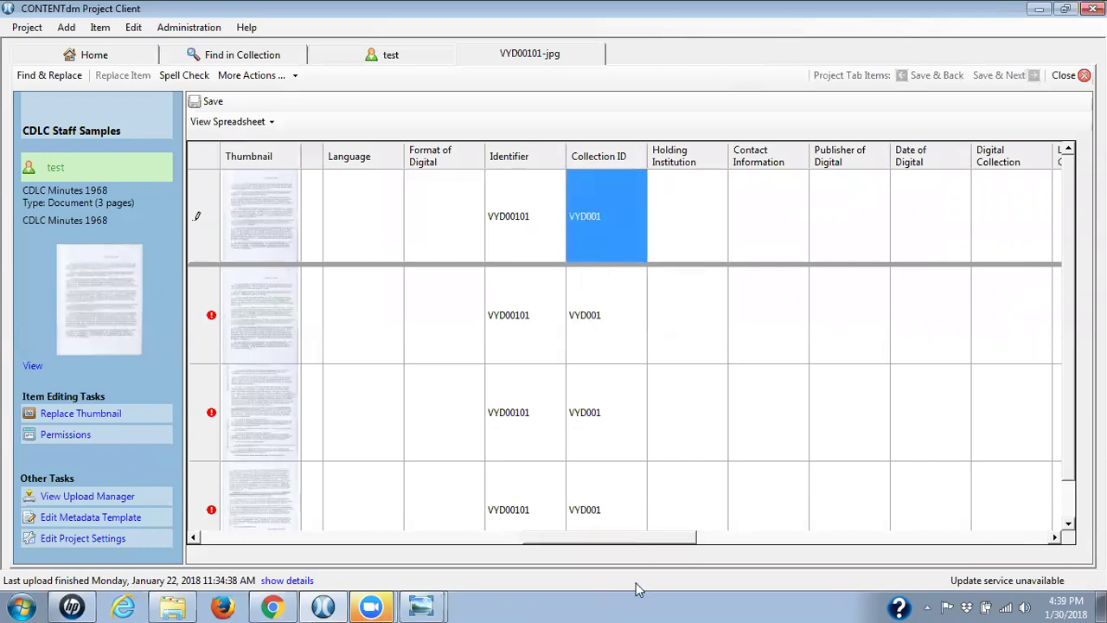
Enter 'Rights' in the first-row Rights cell and Fill Down to all three pages
drag(620, 545, 778, 543)
click(589, 231)
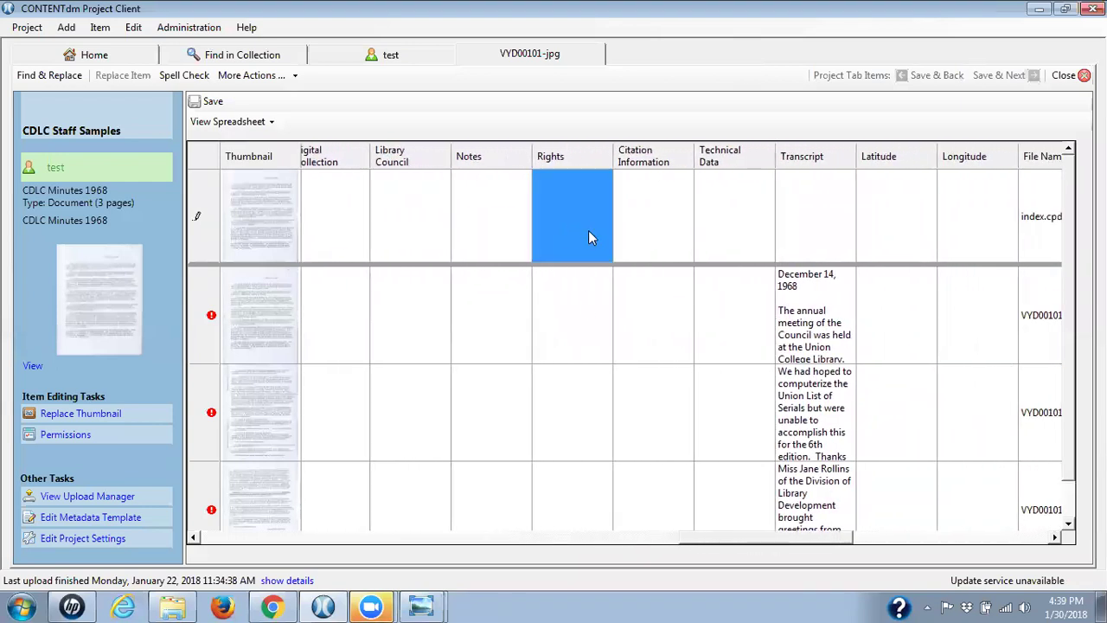
click(578, 227)
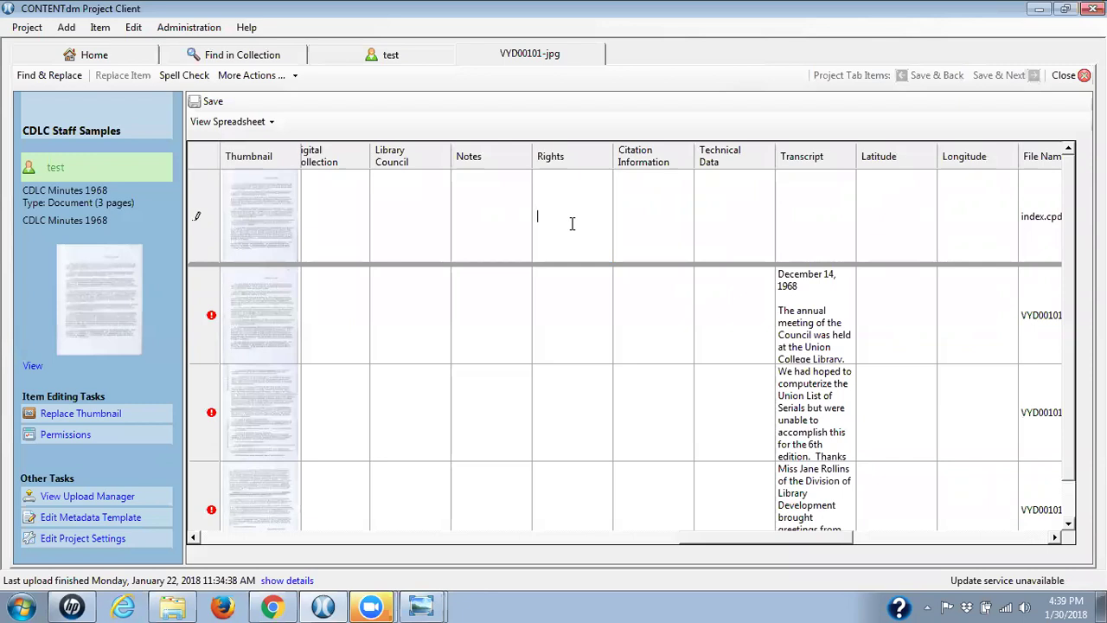
text(Rights)
click(658, 224)
click(586, 225)
right_click(586, 220)
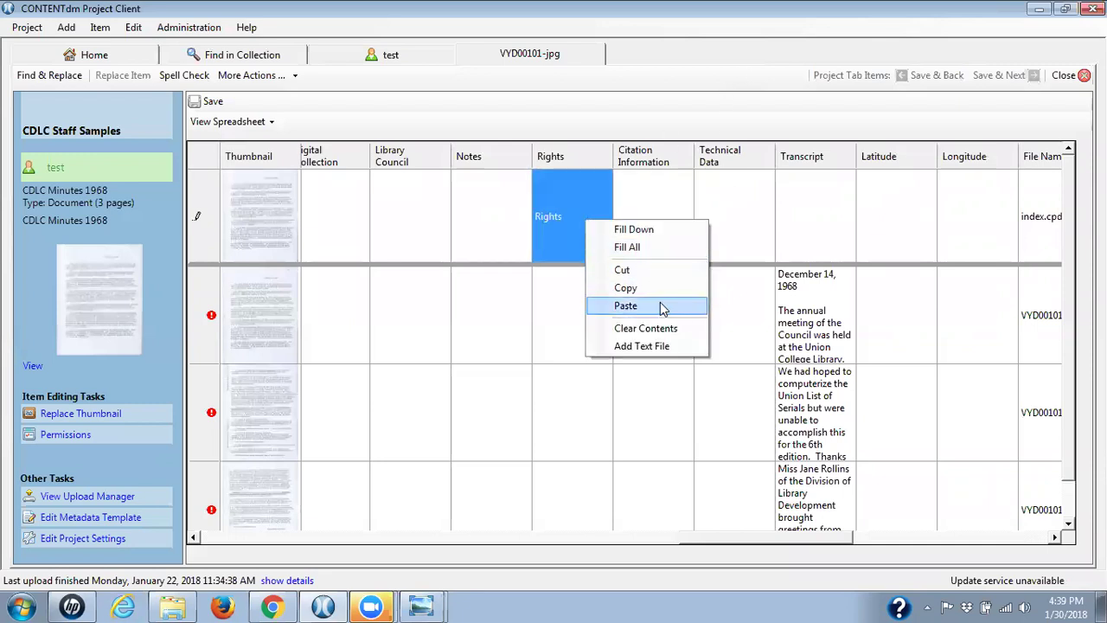
click(647, 230)
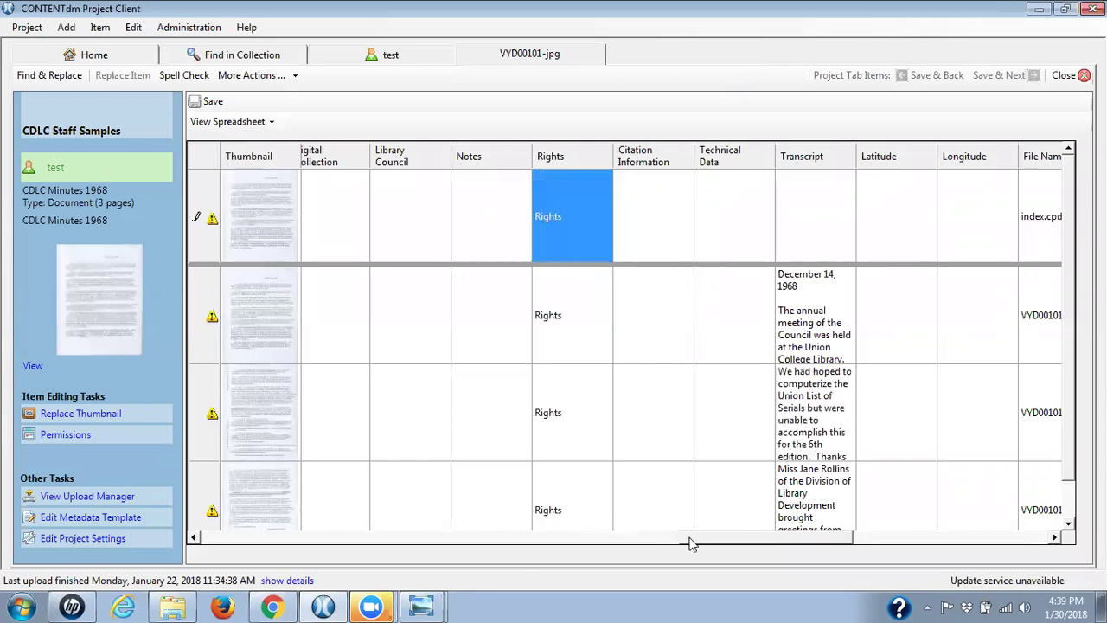
drag(692, 543, 202, 549)
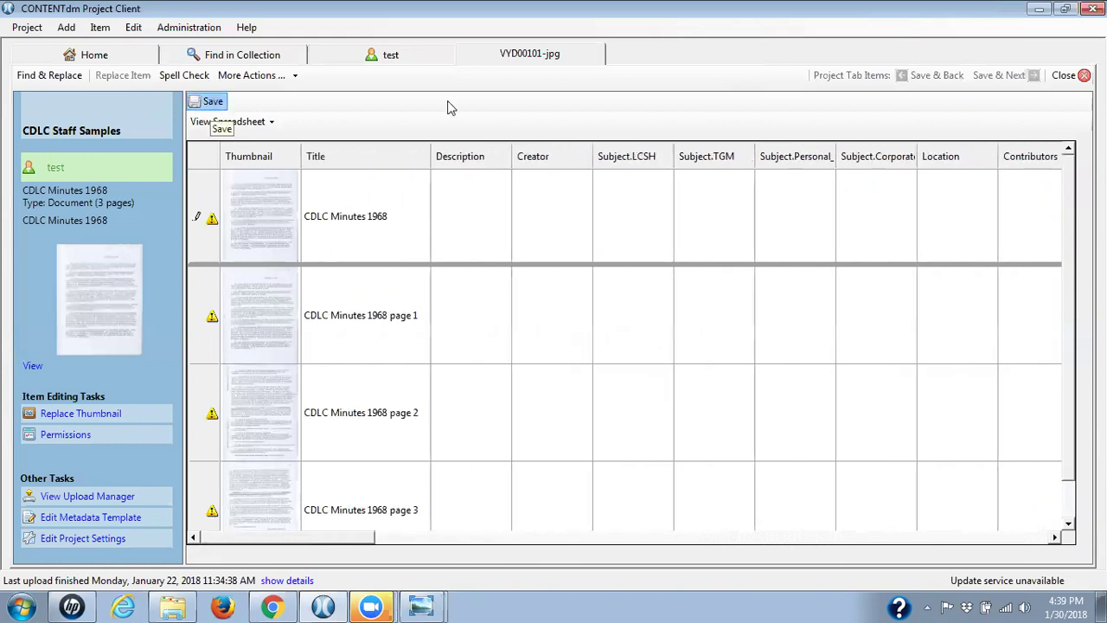
Close the VYD00101-jpg spreadsheet tab and open CDLC Minutes 1968 in its own tab
click(1068, 76)
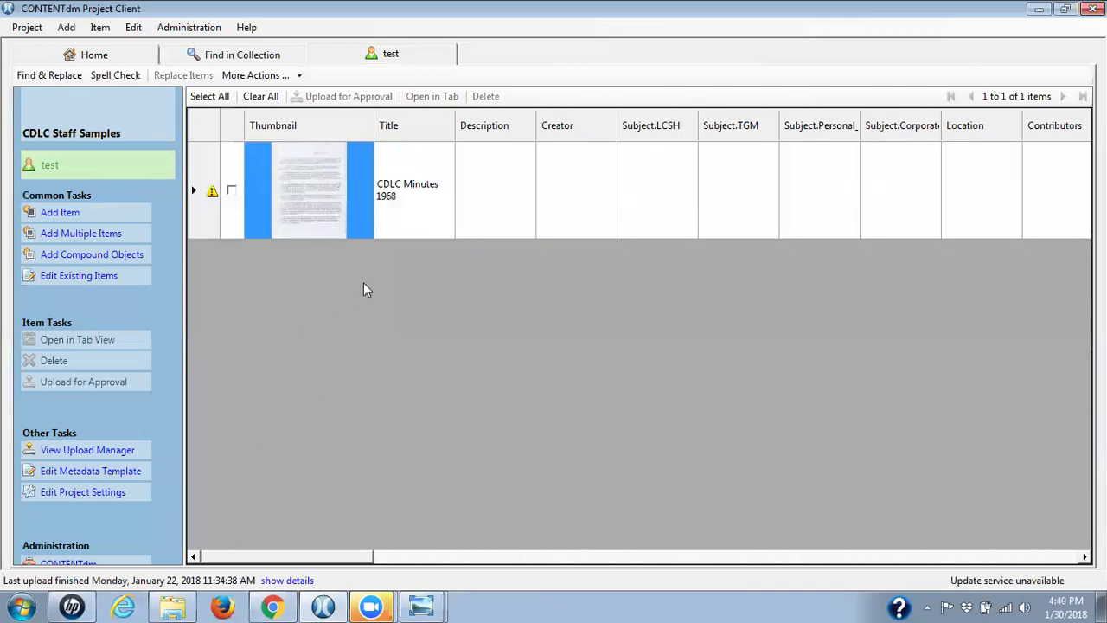
double_click(314, 200)
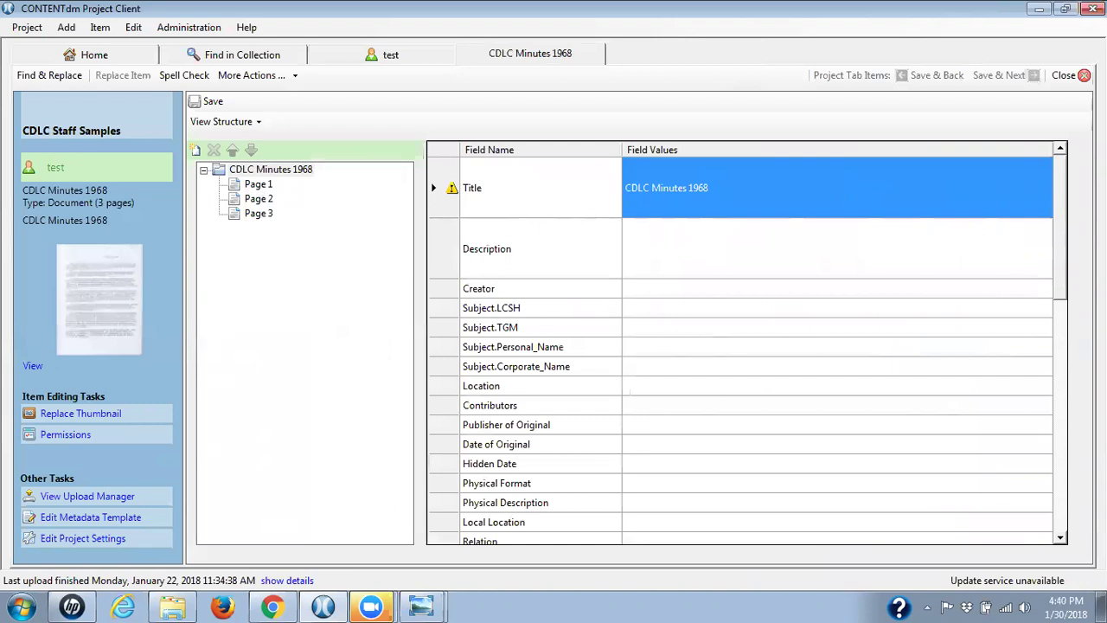
Set Library Council to 'Capital District Library Council' from the controlled vocabulary
drag(1065, 292, 1071, 452)
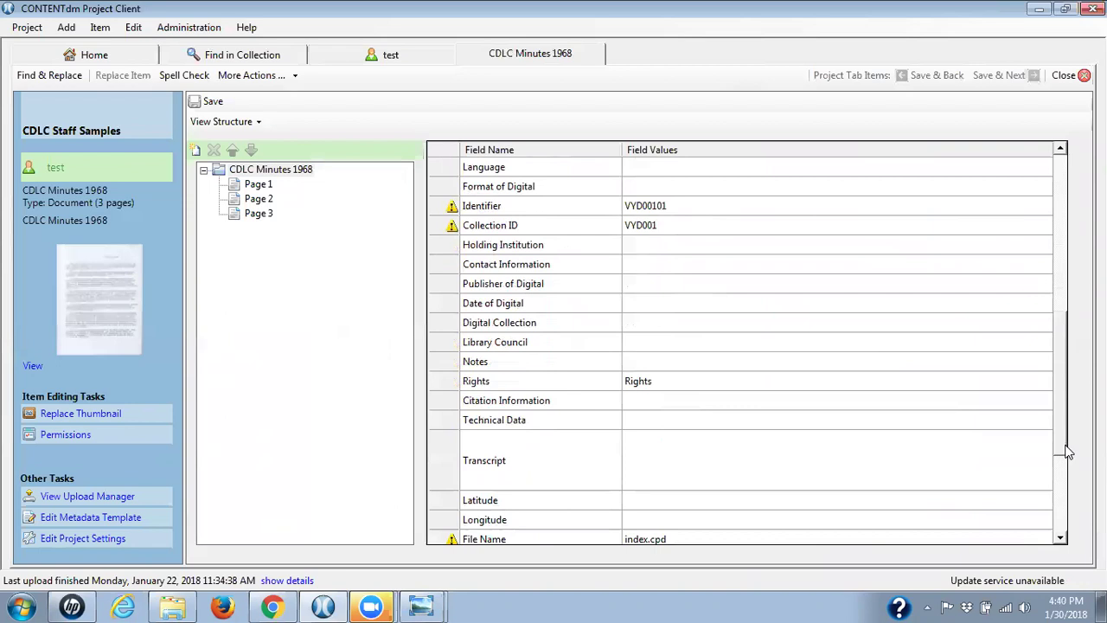
click(634, 344)
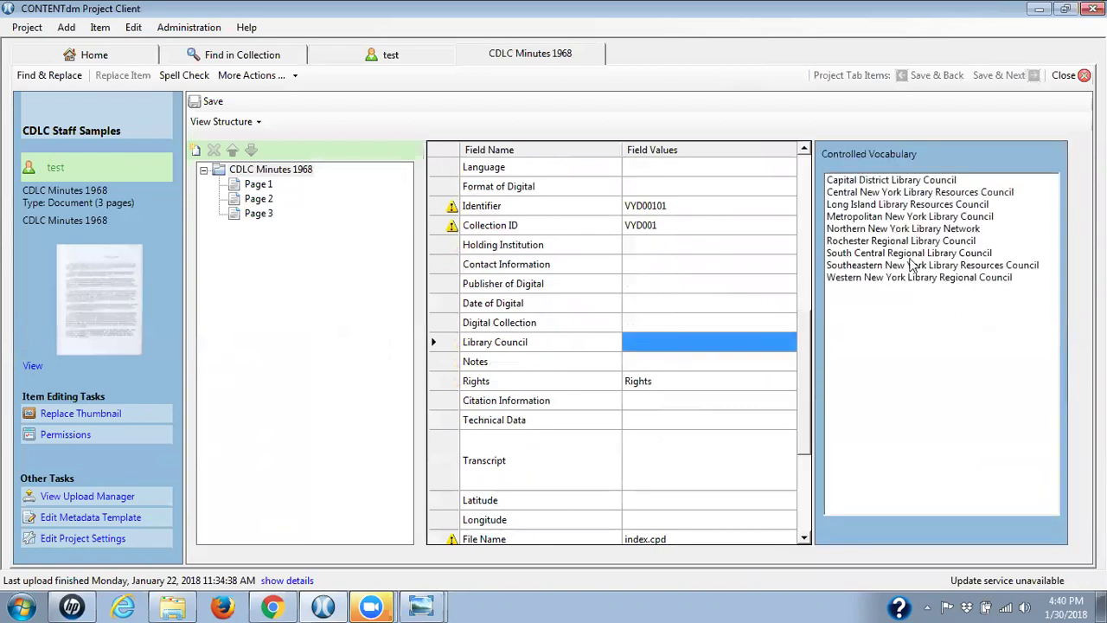
click(854, 181)
key(Return)
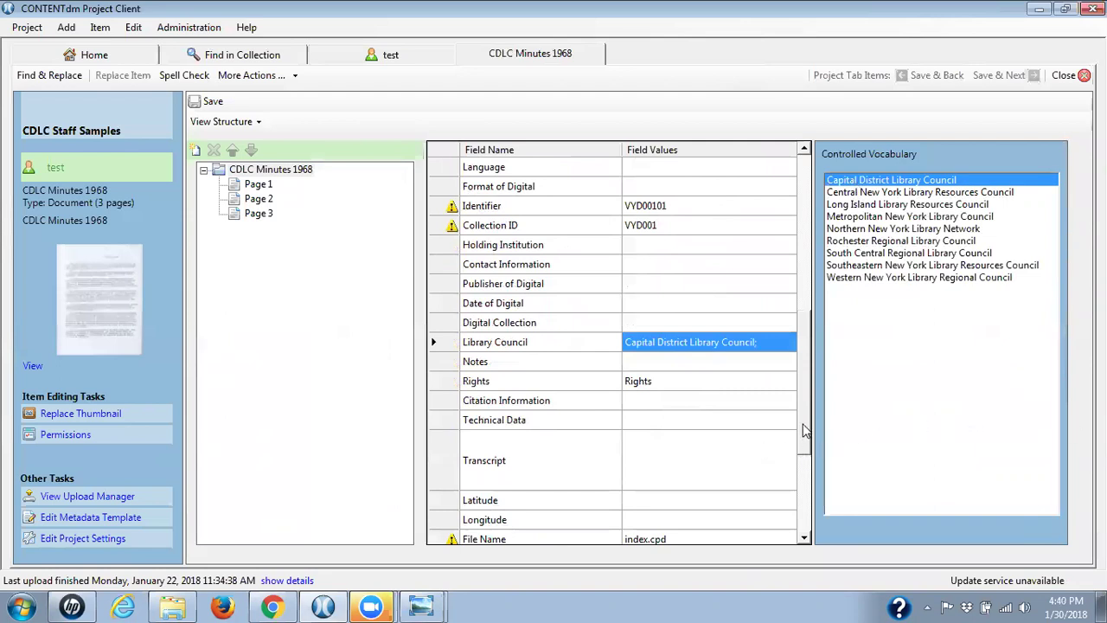
Set Physical Format to 'Meeting minutes' from the controlled vocabulary
drag(804, 426, 816, 351)
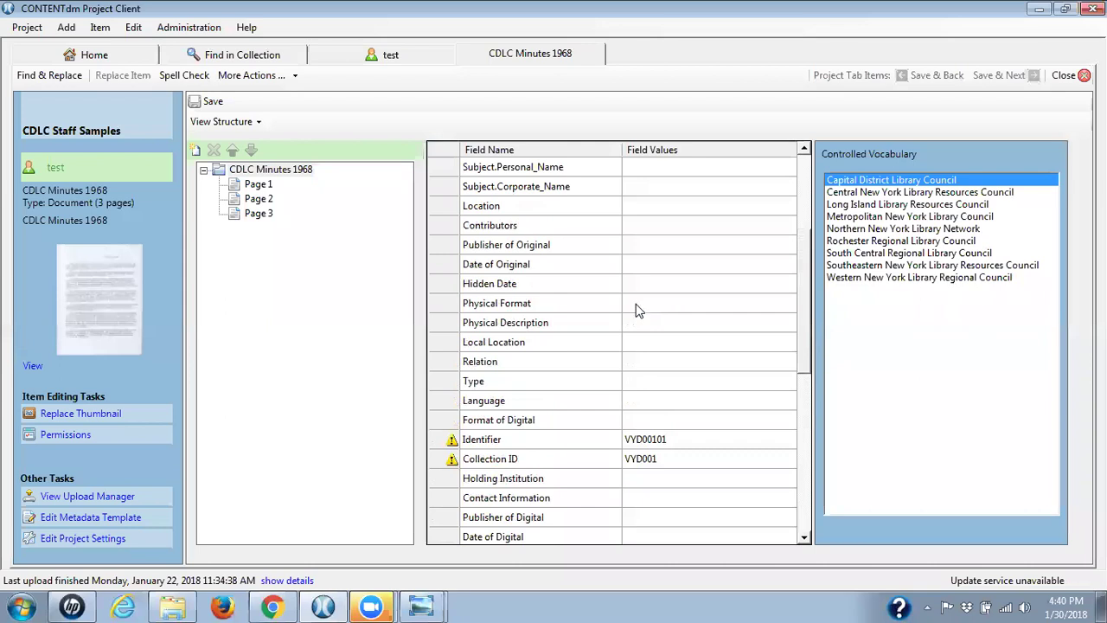
click(637, 307)
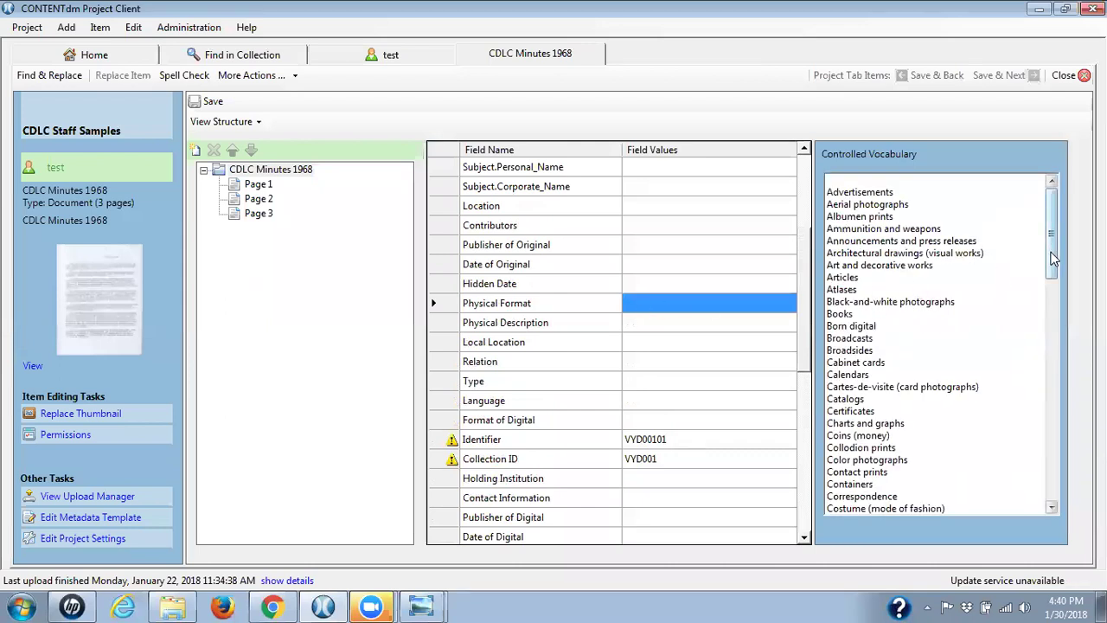
drag(1053, 258, 1060, 387)
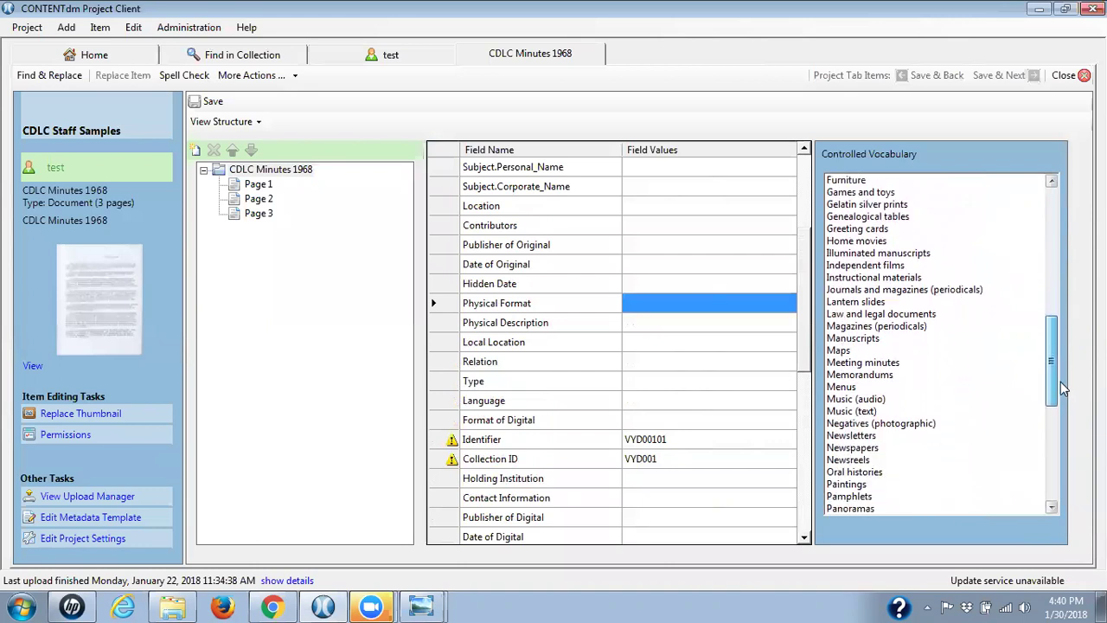
click(875, 364)
click(875, 364)
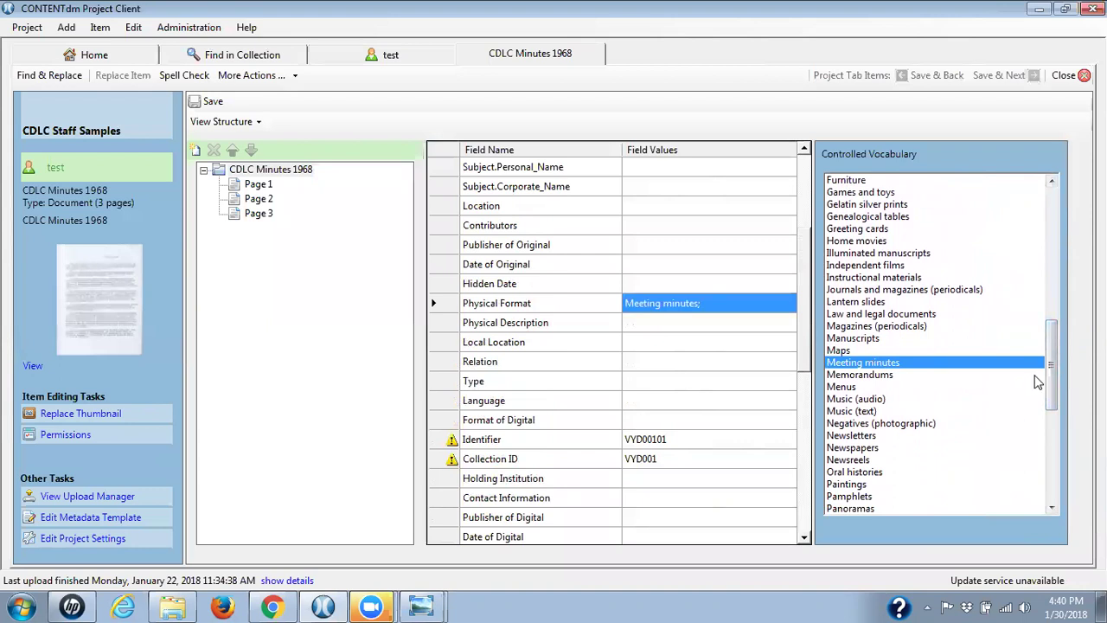
Save the CDLC Minutes 1968 metadata and scroll through the fields to verify them
click(212, 101)
scroll(806, 210, up, 2)
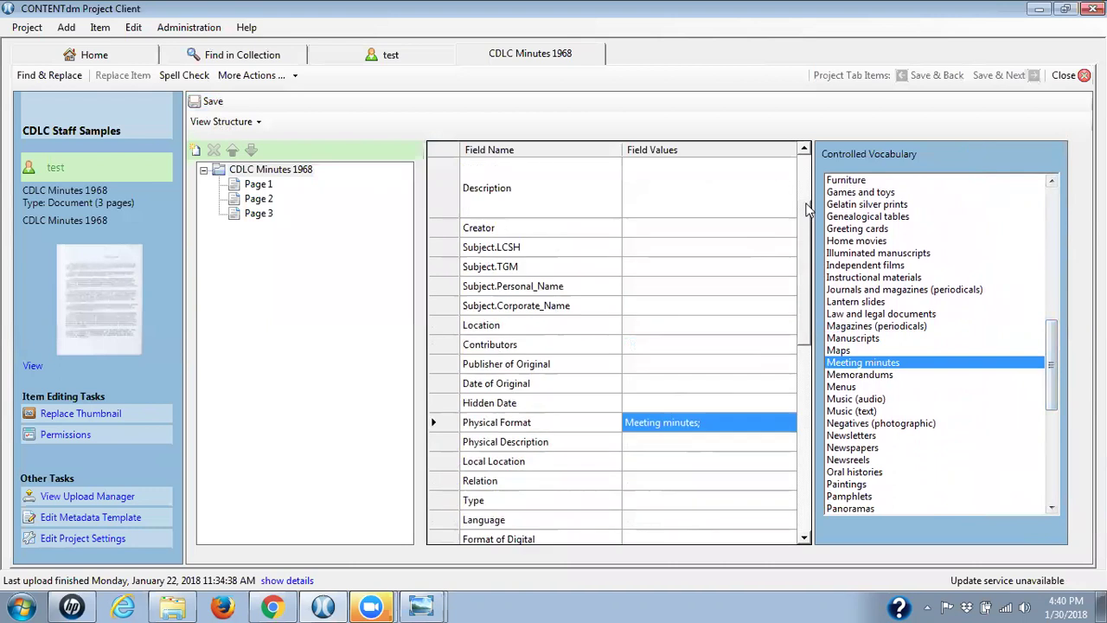
scroll(807, 210, up, 1)
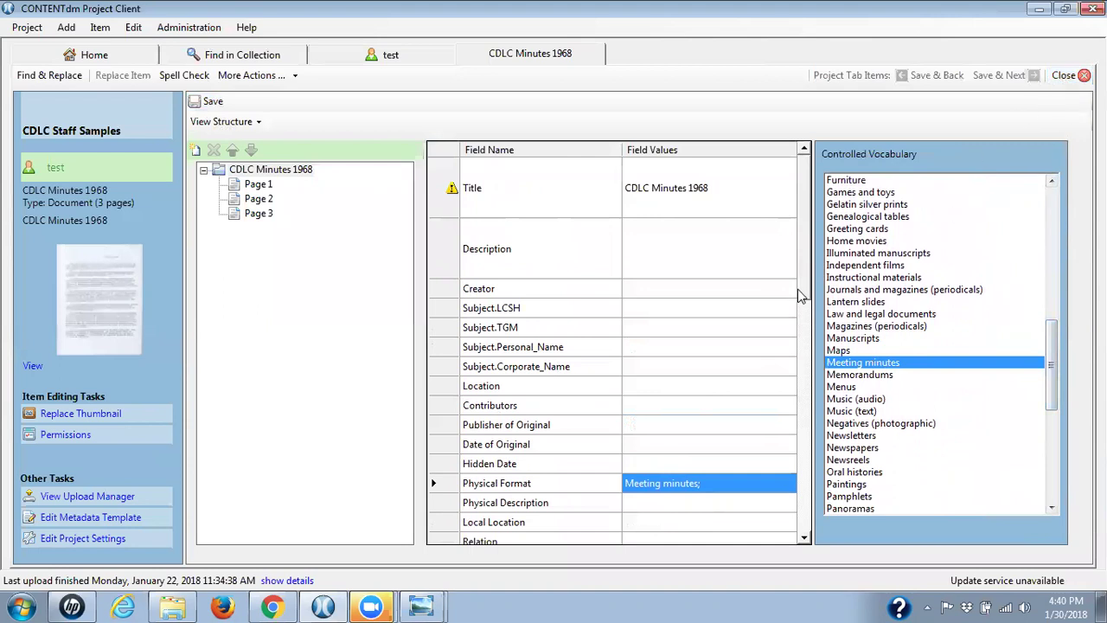
scroll(807, 384, down, 4)
drag(806, 383, 821, 256)
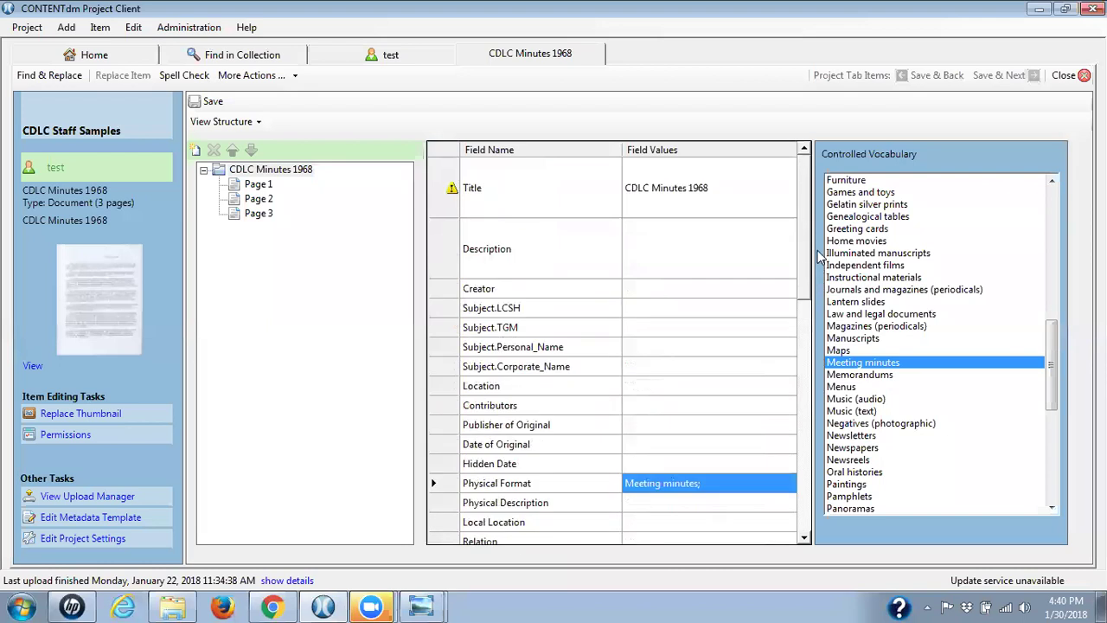
Back in the item list, enter 'CDLC History' in the item's Digital Collection cell
click(1066, 76)
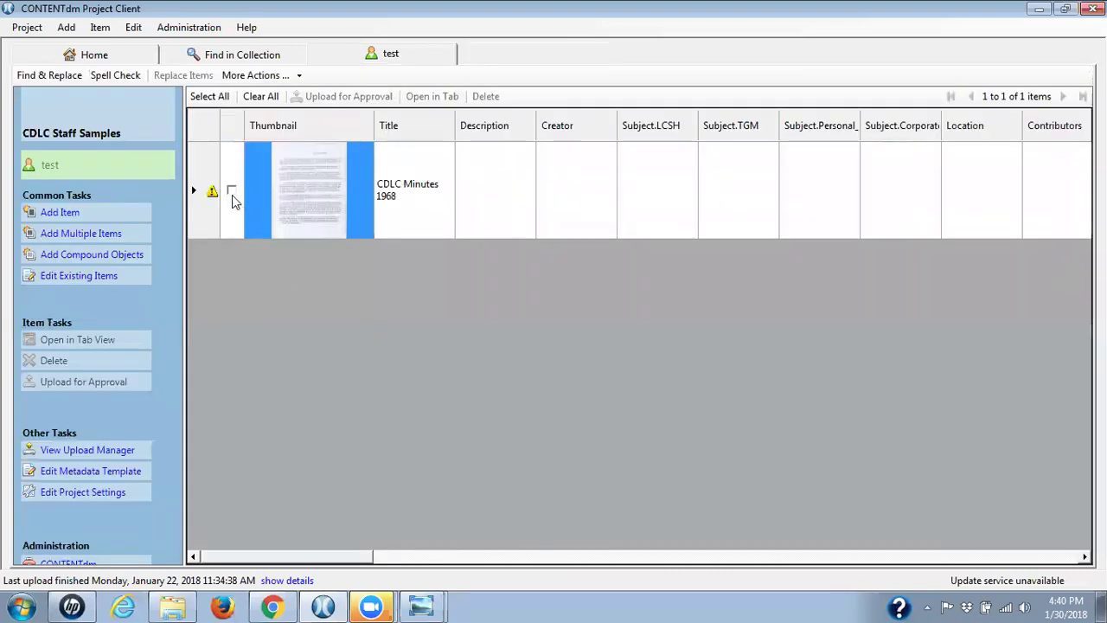
mouse_move(214, 198)
drag(359, 562, 814, 604)
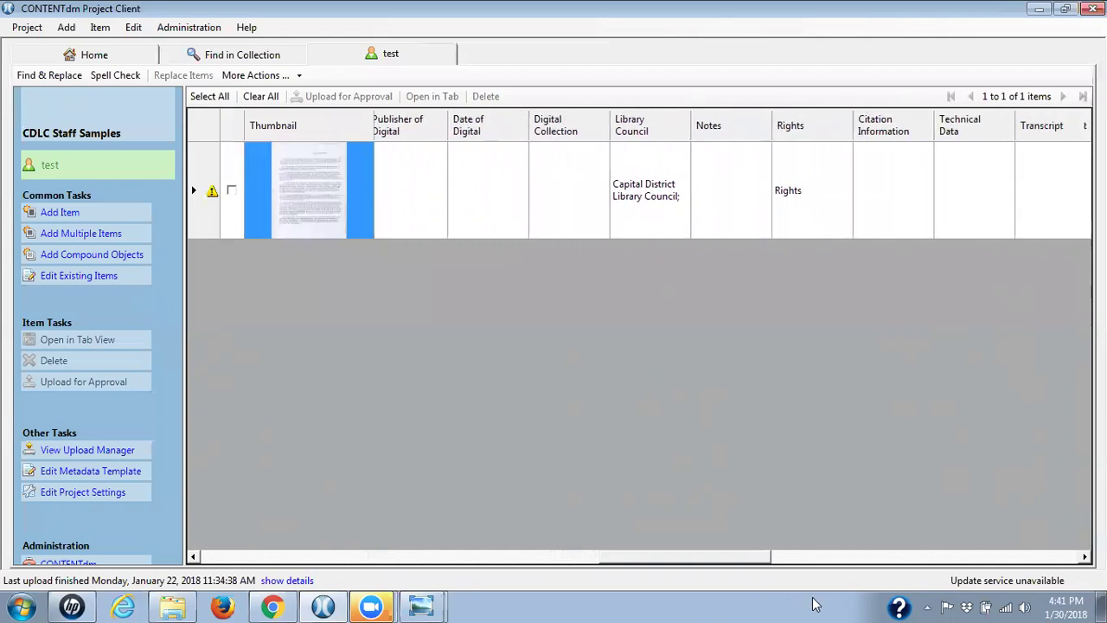
click(534, 176)
click(534, 176)
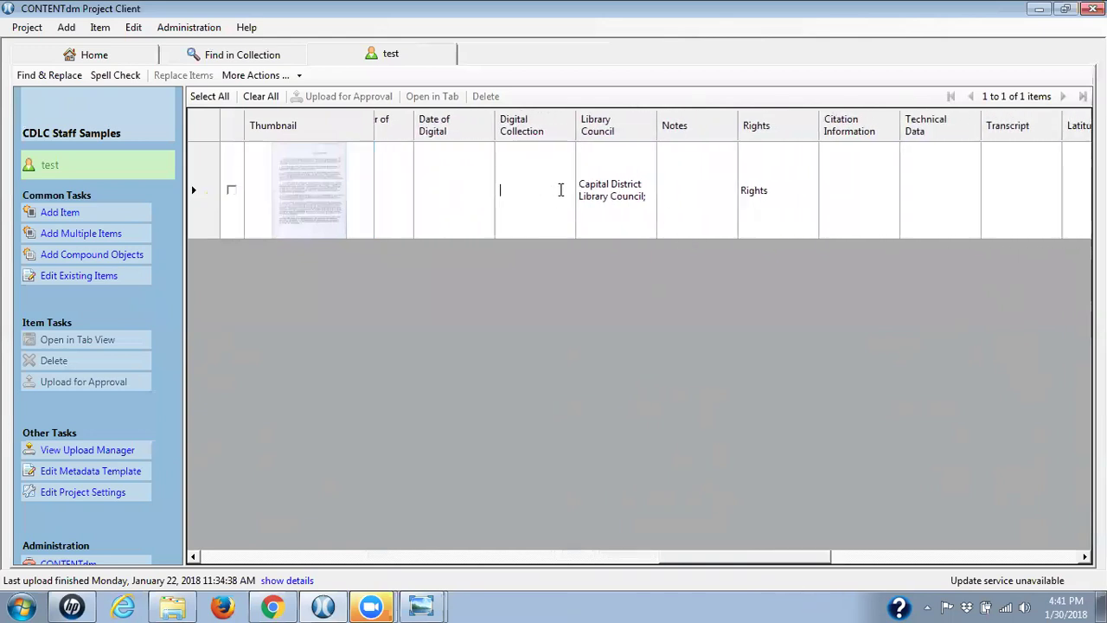
text(CDLC History)
Send the CDLC Minutes 1968 item from the test project for approval, then go to the browser
click(232, 192)
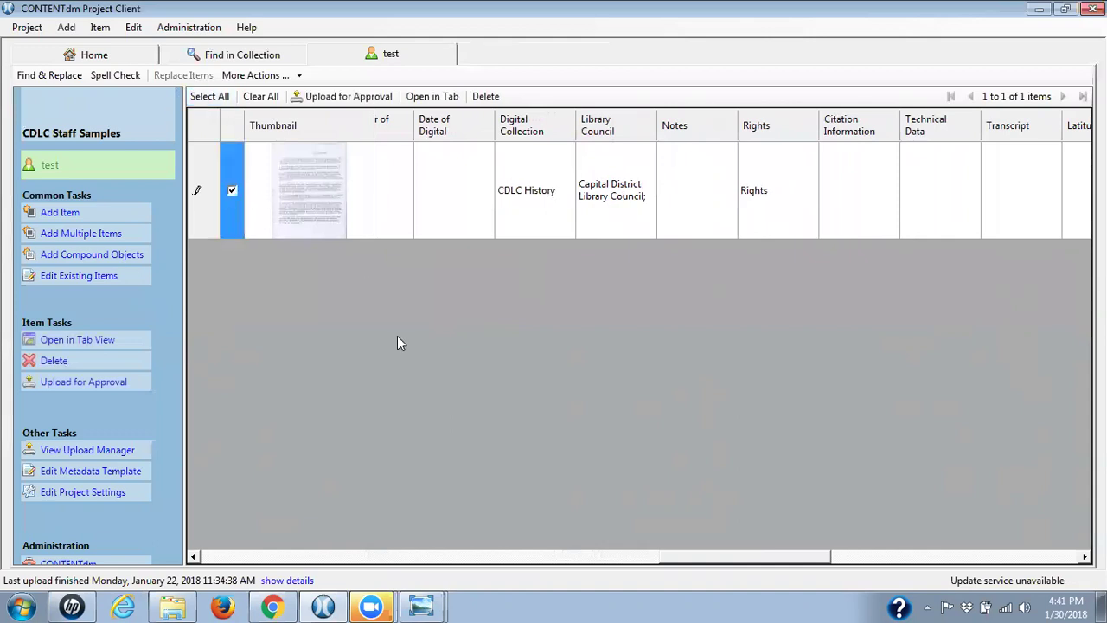
click(334, 98)
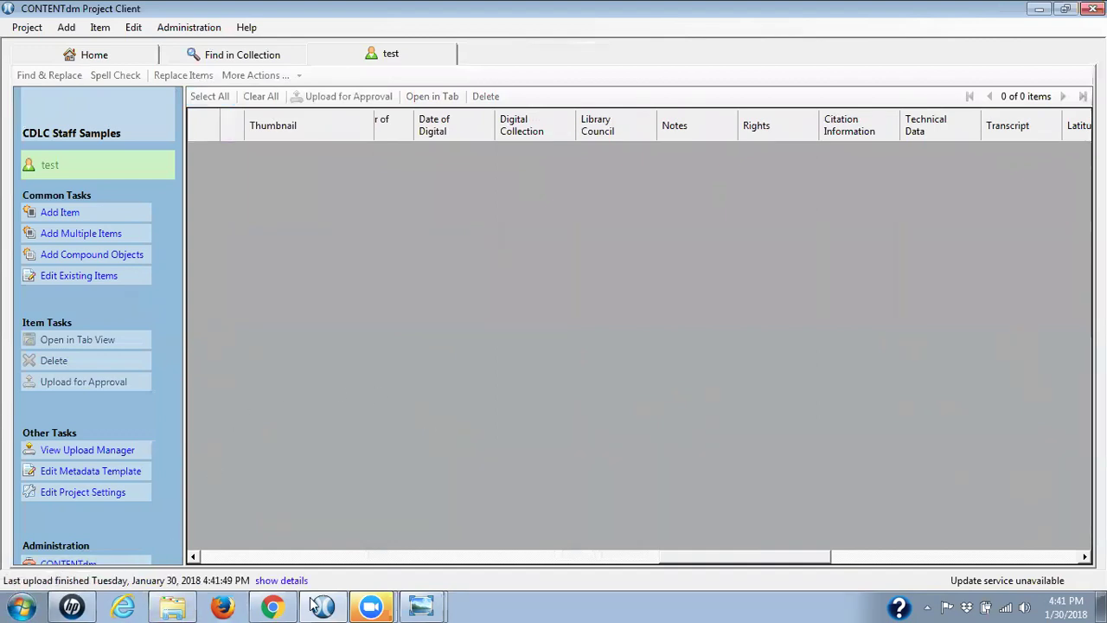
key(alt+Tab)
key(alt+Tab)
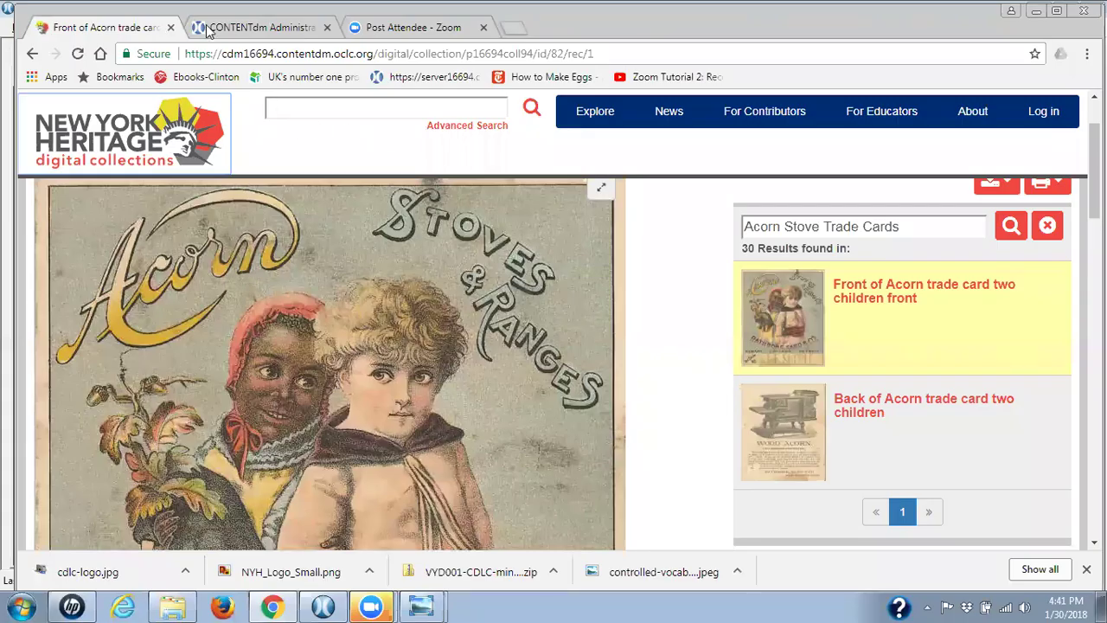
Bring up the Approve items page for CDLC Staff Samples in CONTENTdm Administration
click(213, 27)
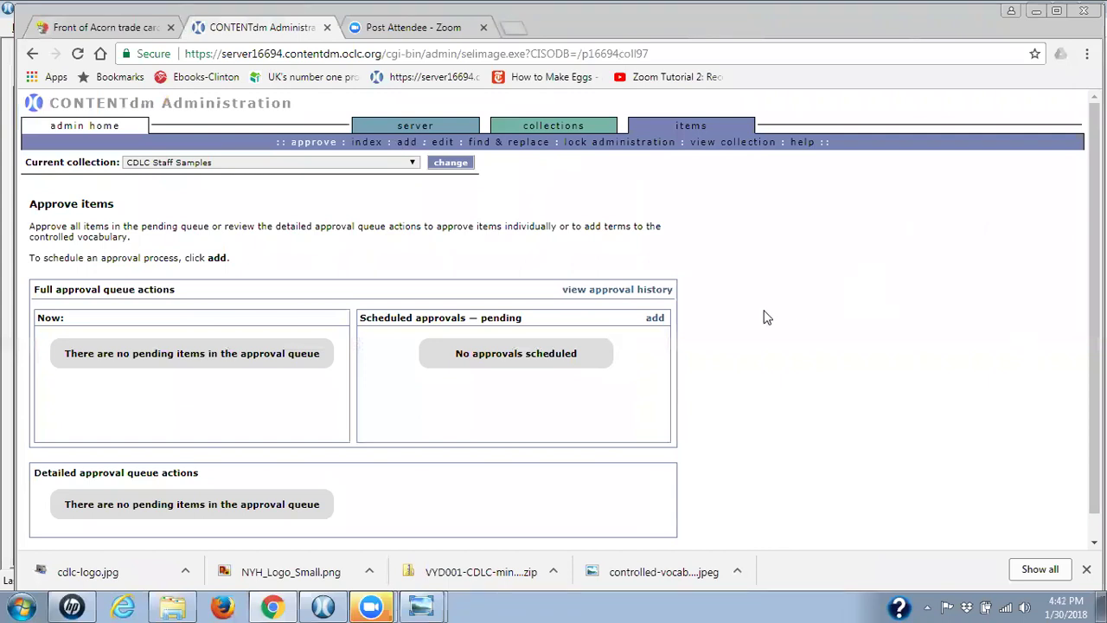
key(alt+Tab)
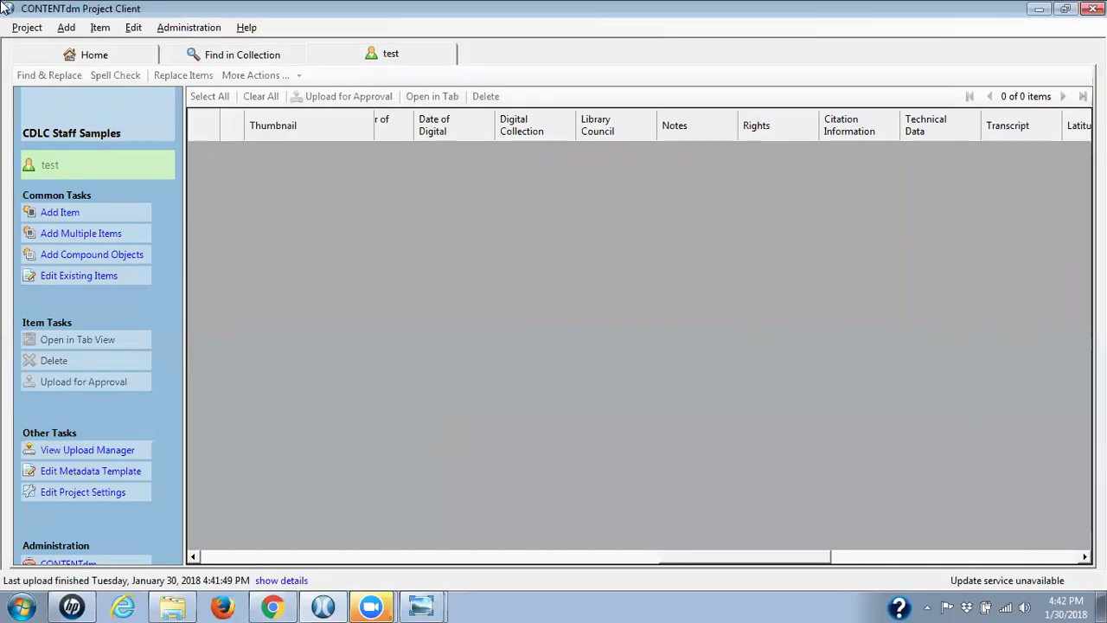
click(200, 31)
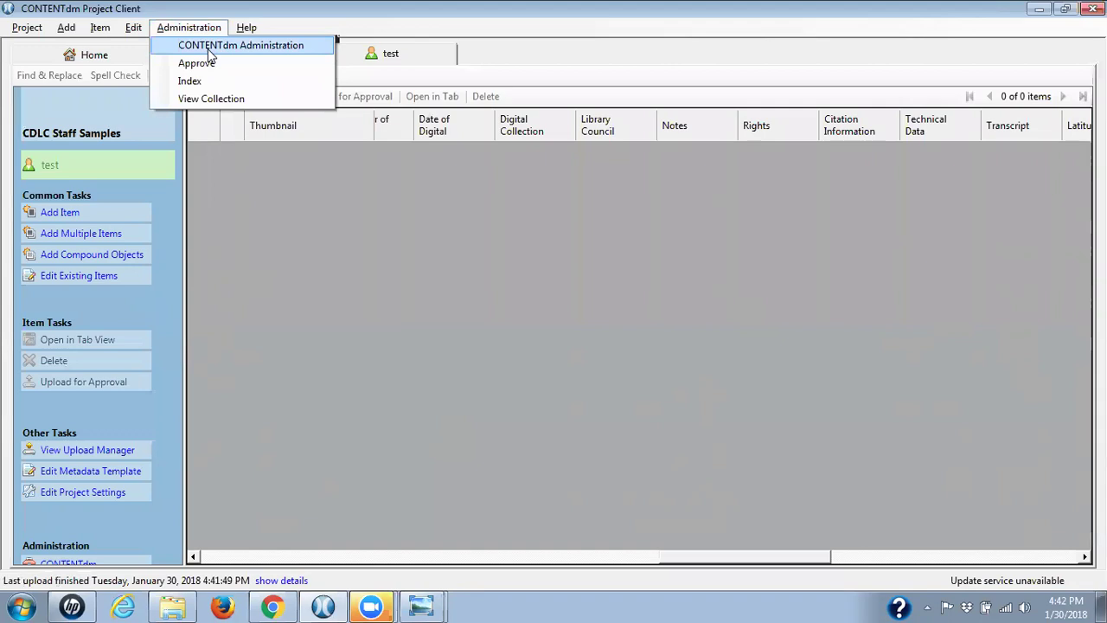
key(alt+Tab)
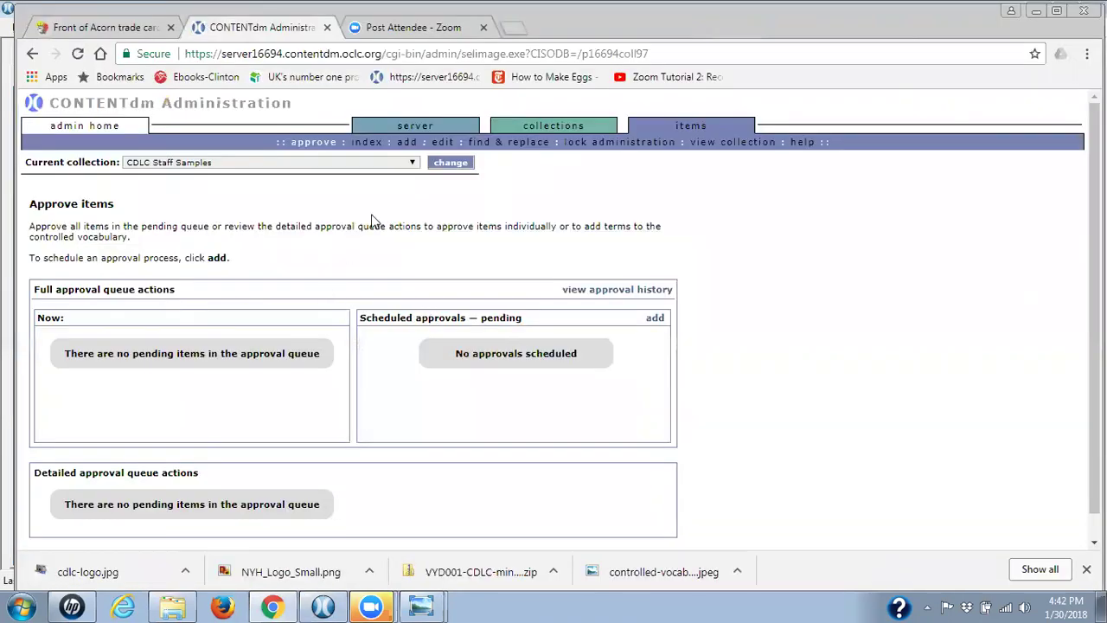
Reload the approval queue and scroll to the pending CDLC Minutes 1968 item's vocabulary flags
click(77, 54)
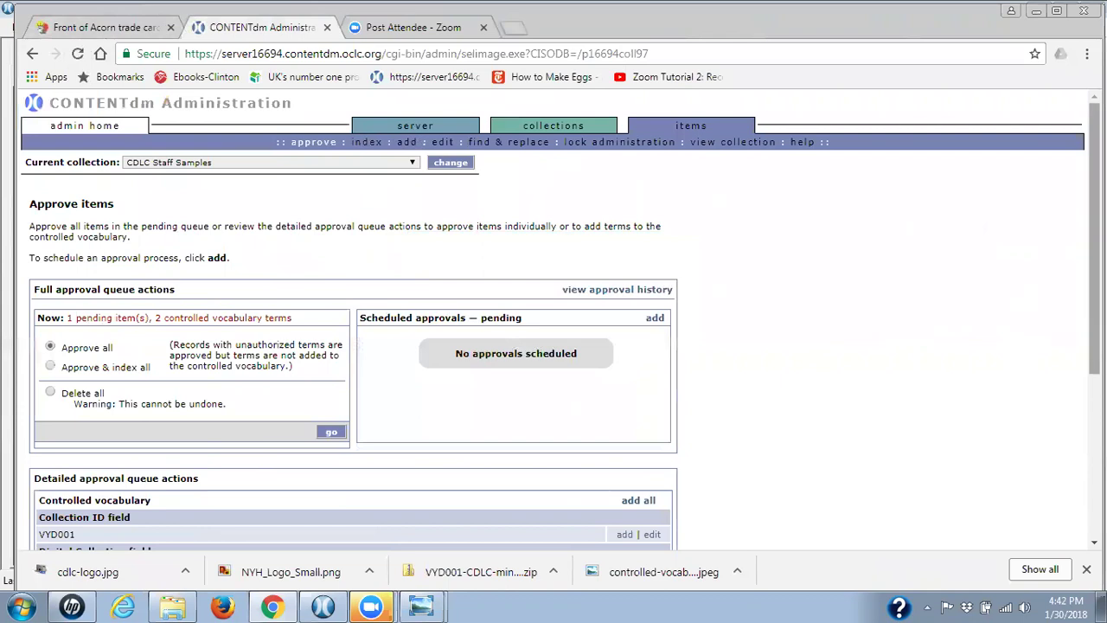
drag(1095, 339, 1095, 366)
scroll(959, 403, down, 2)
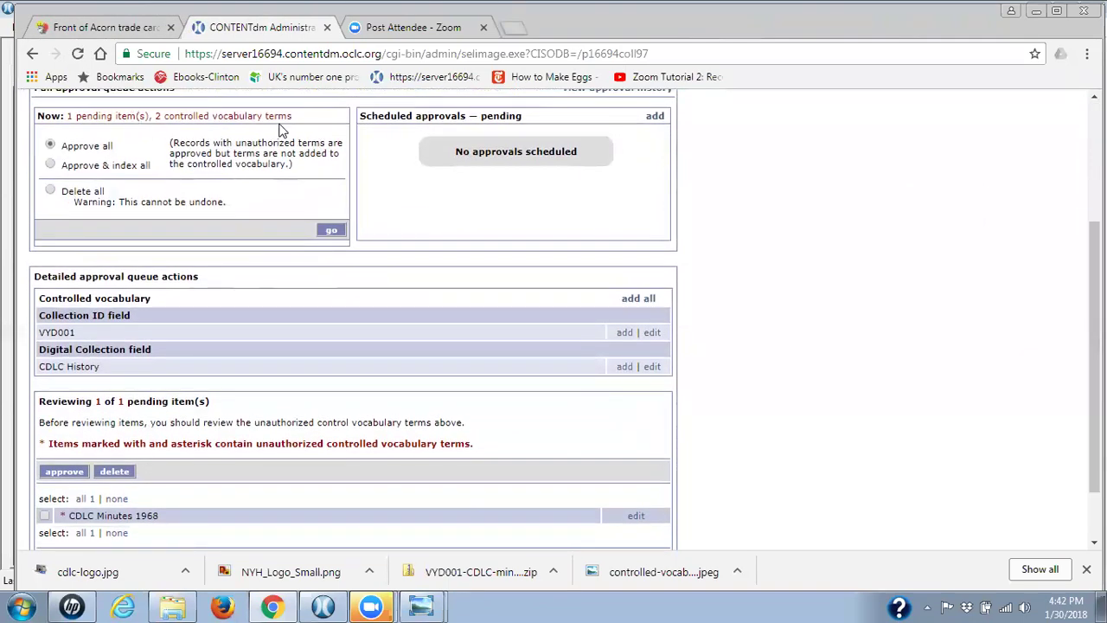
scroll(1095, 364, up, 1)
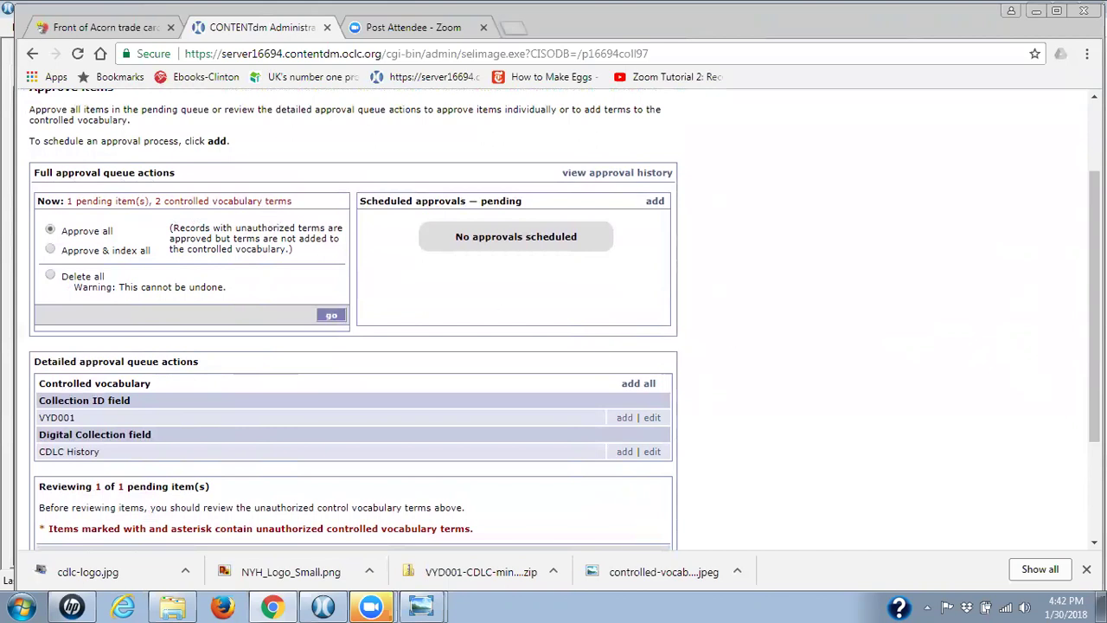
scroll(229, 348, down, 2)
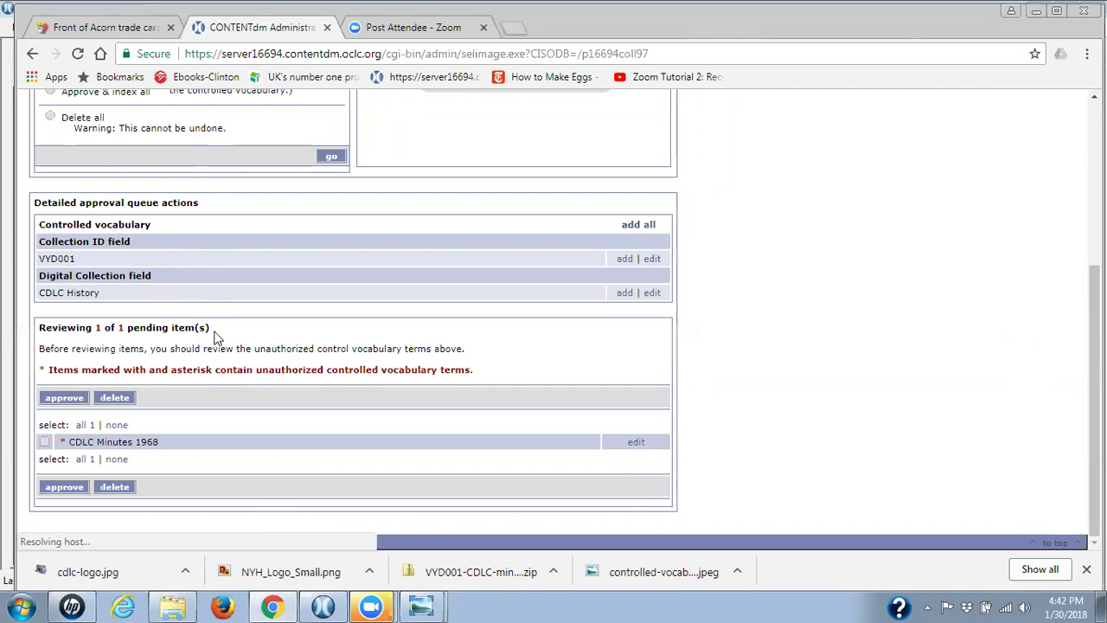
Add all unauthorized terms (VYD001, CDLC History) to the vocabulary and approve CDLC Minutes 1968
click(638, 225)
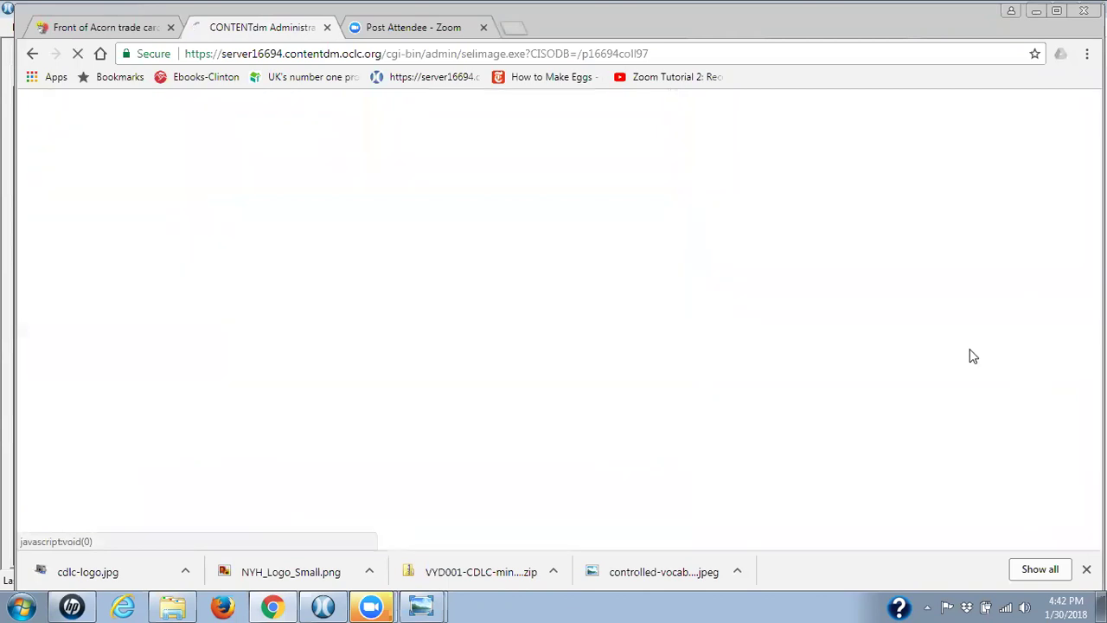
scroll(63, 519, down, 3)
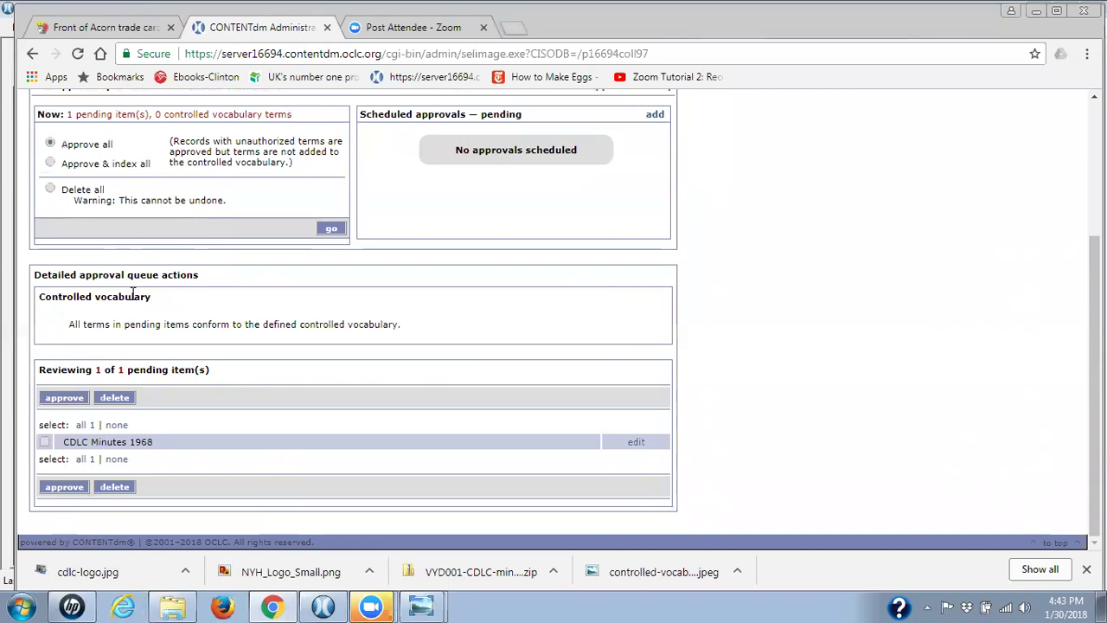
click(45, 441)
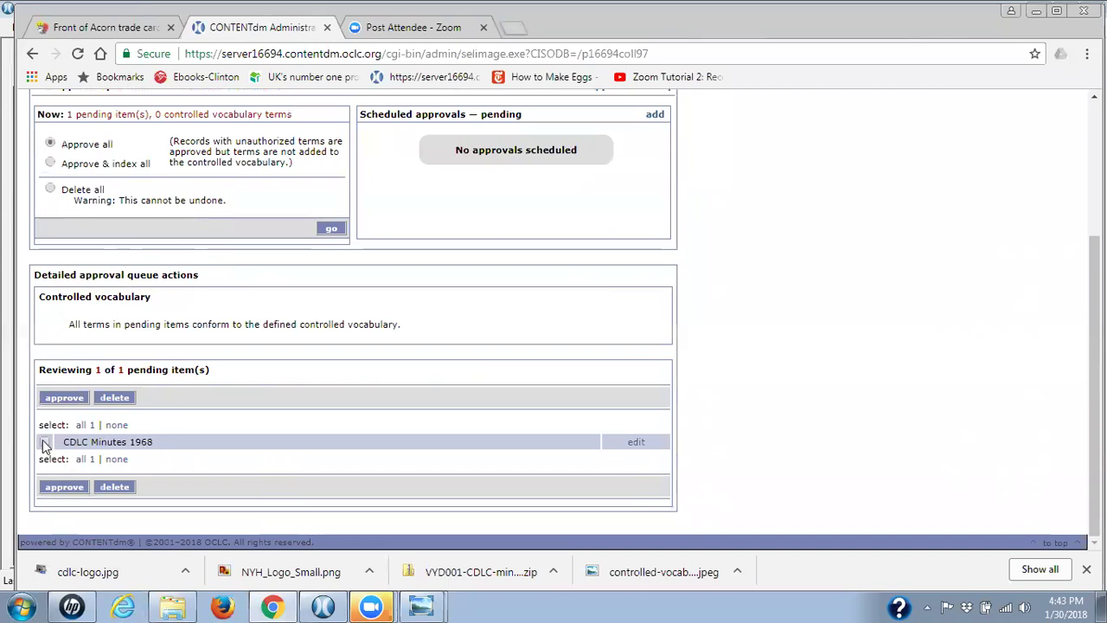
click(64, 487)
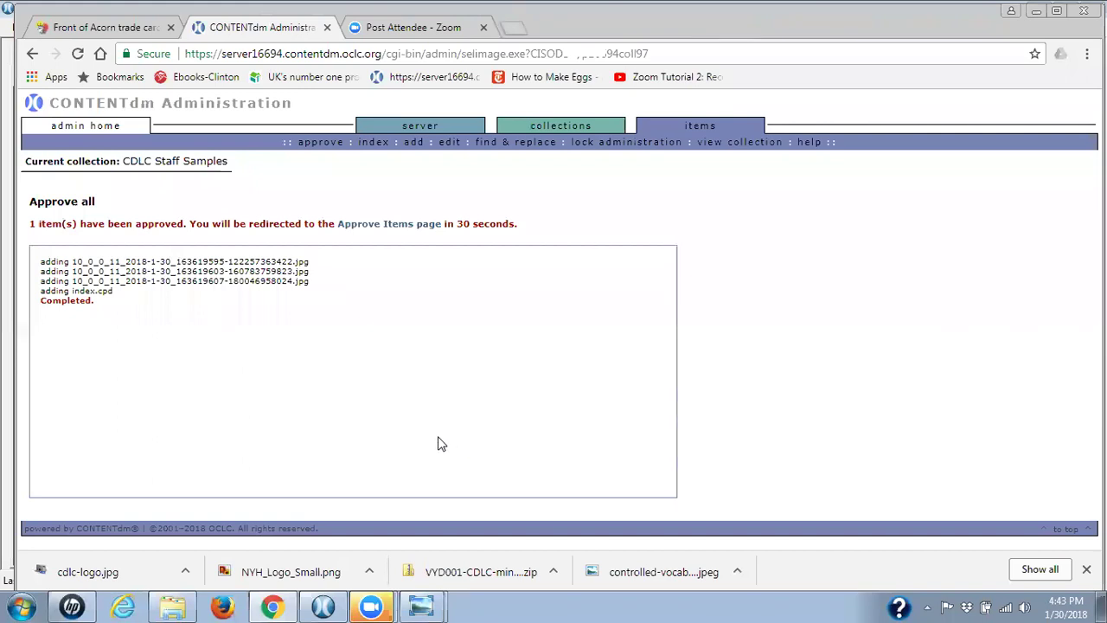
Run immediate indexing on the CDLC Staff Samples collection from its index page
click(376, 143)
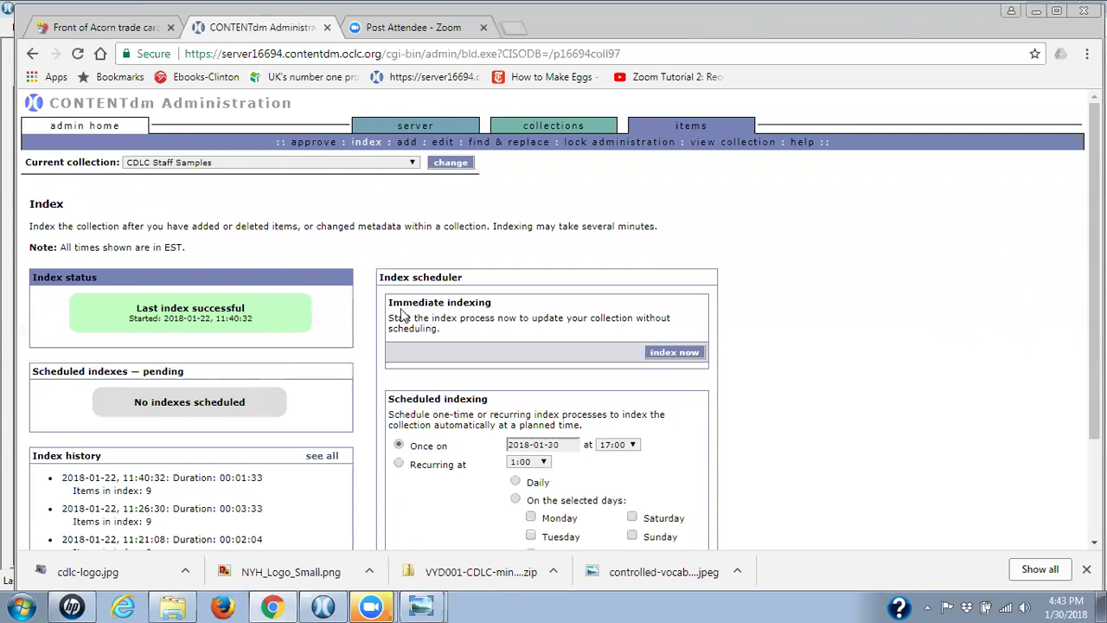
click(665, 358)
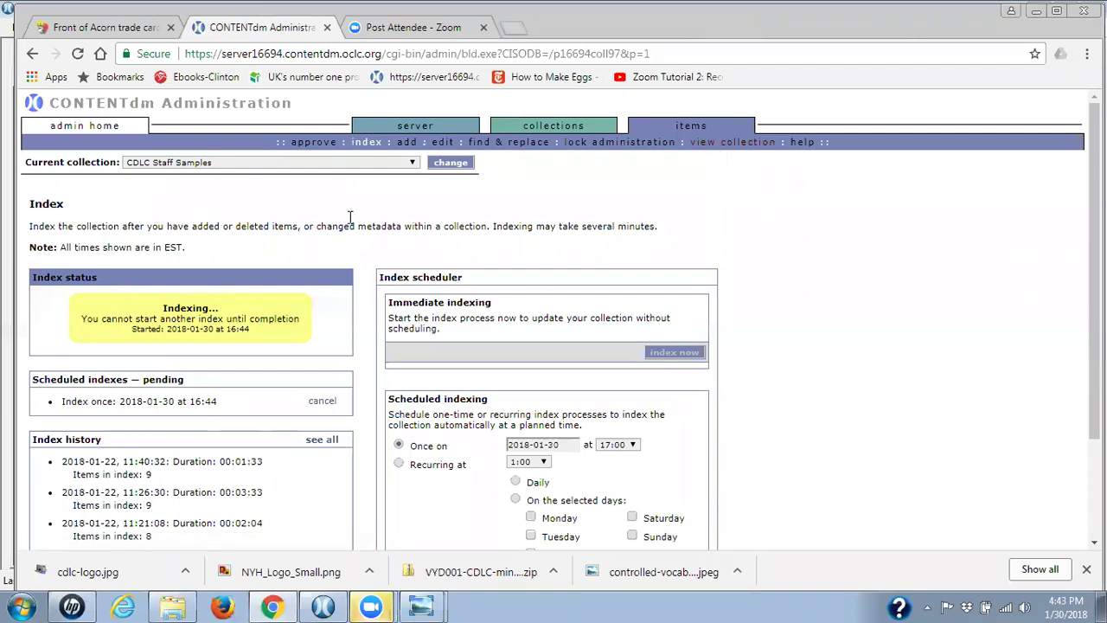
click(77, 54)
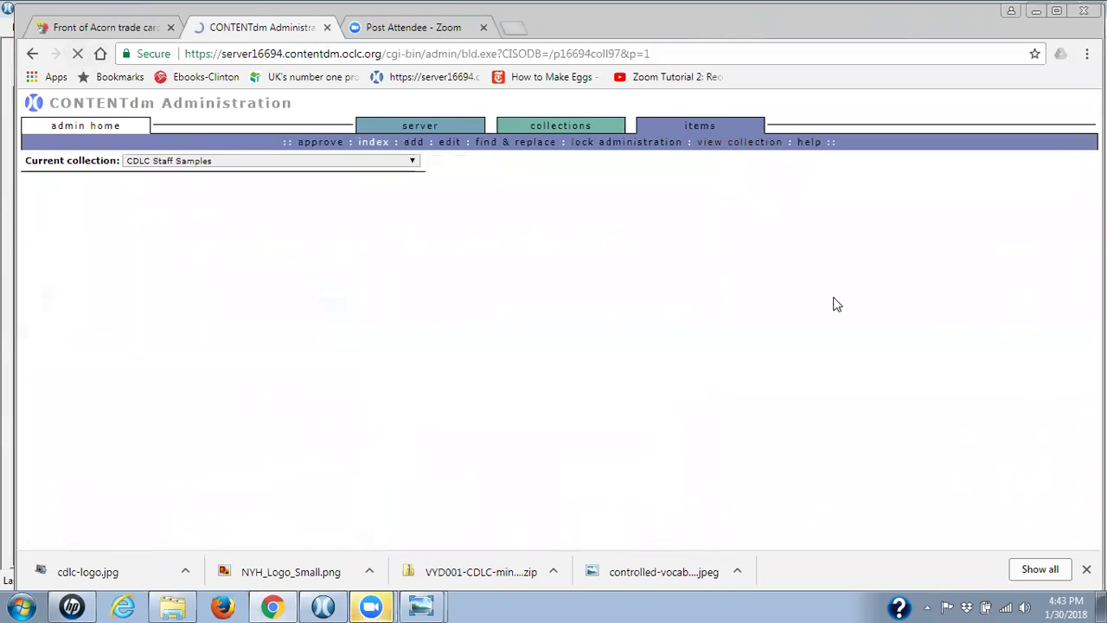